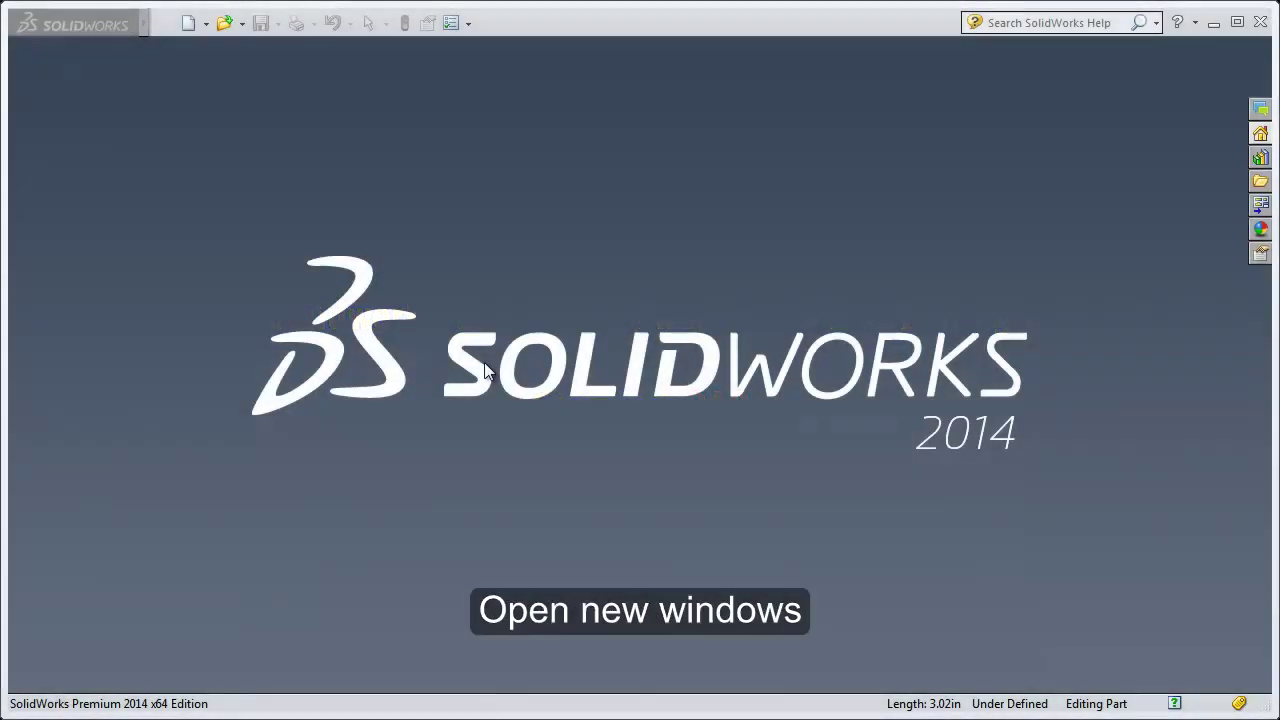
Open the New SolidWorks Document dialog from the toolbar
left_click(188, 23)
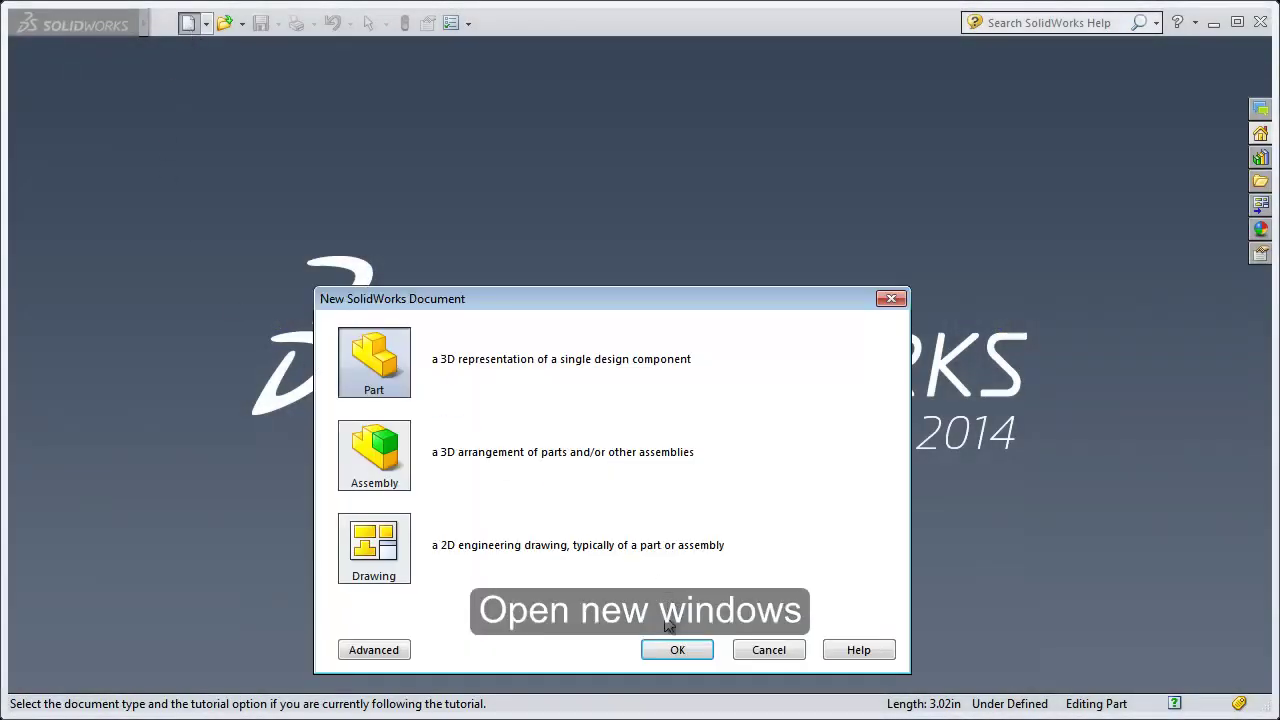
Create a new part, Part7, and start Sketch1 on the Front Plane
left_click(670, 652)
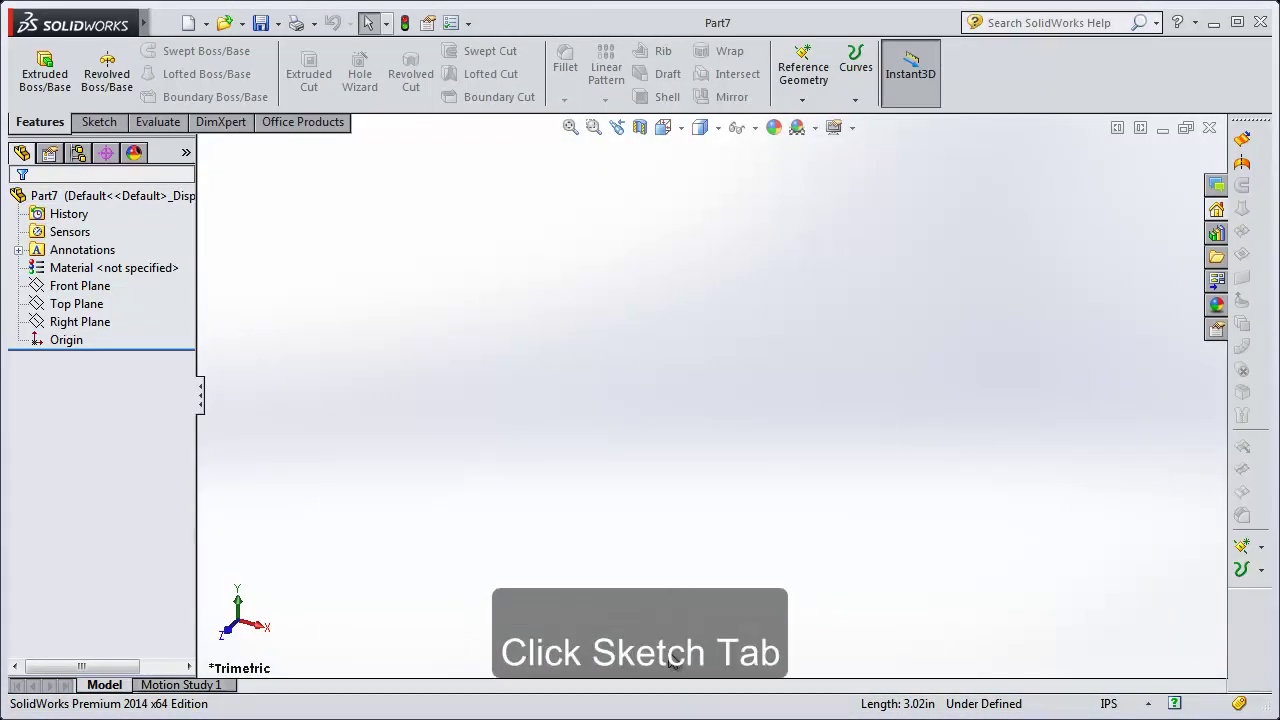
left_click(93, 122)
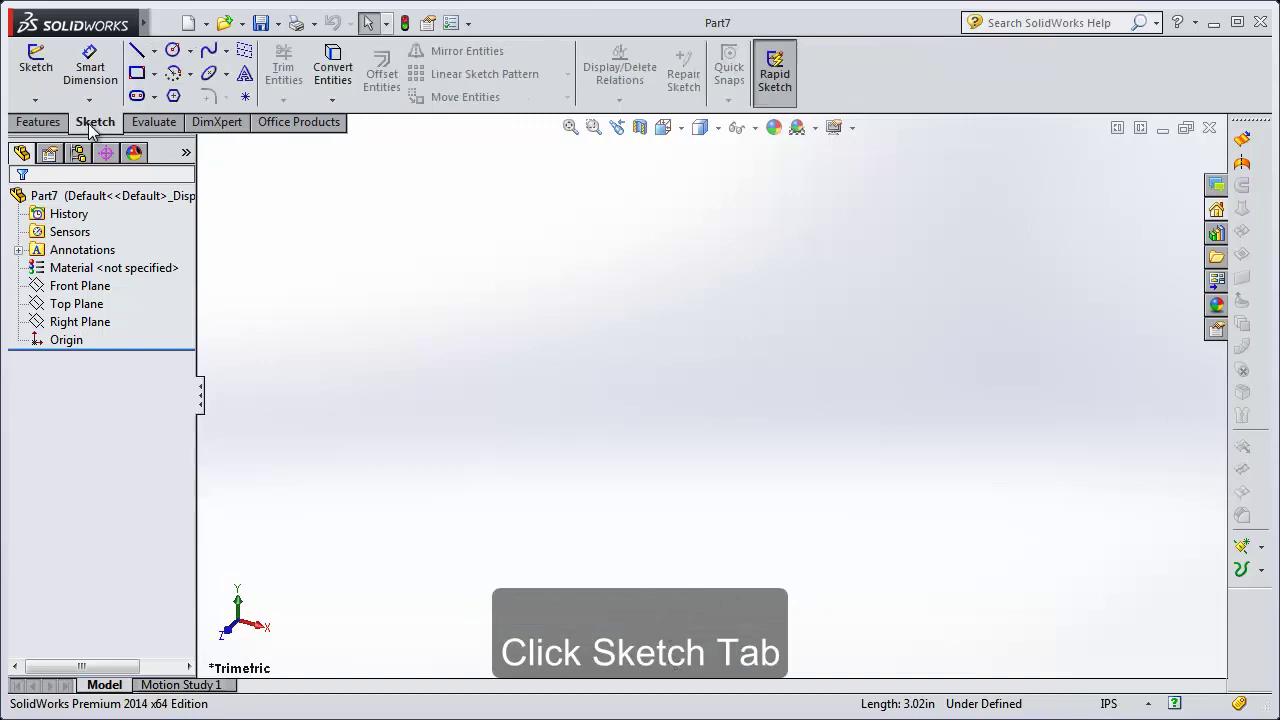
left_click(35, 66)
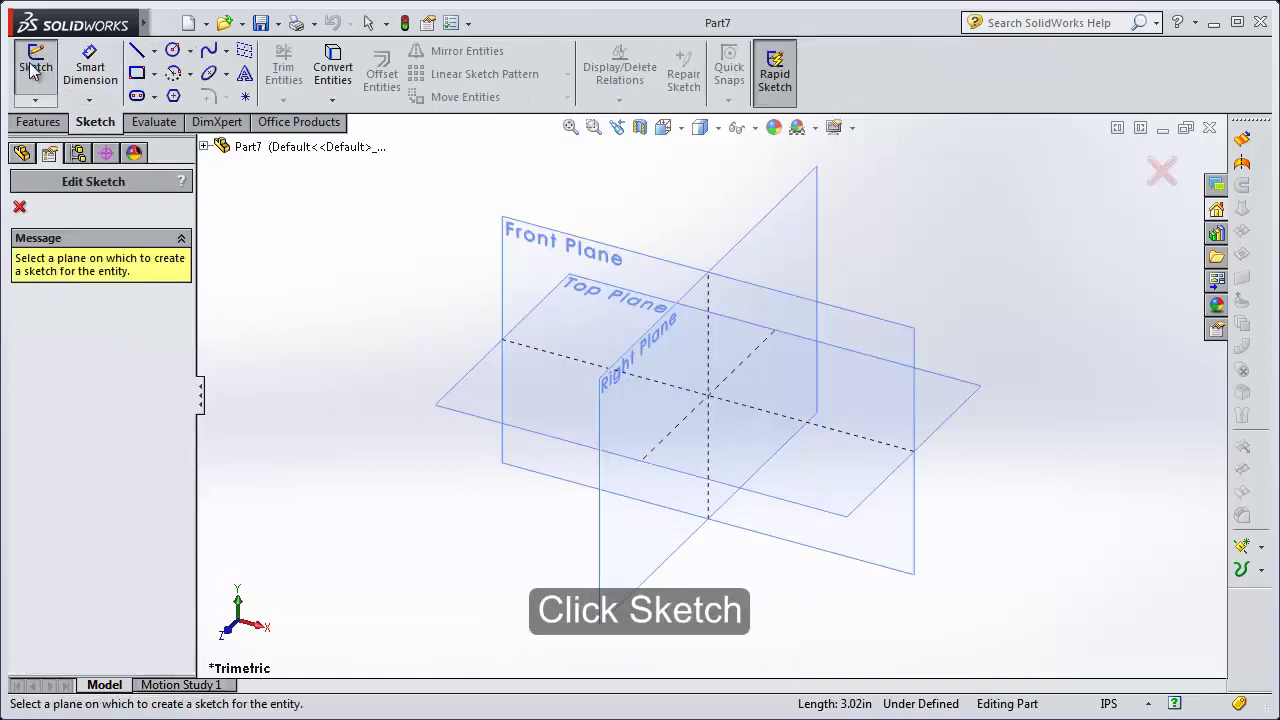
left_click(565, 260)
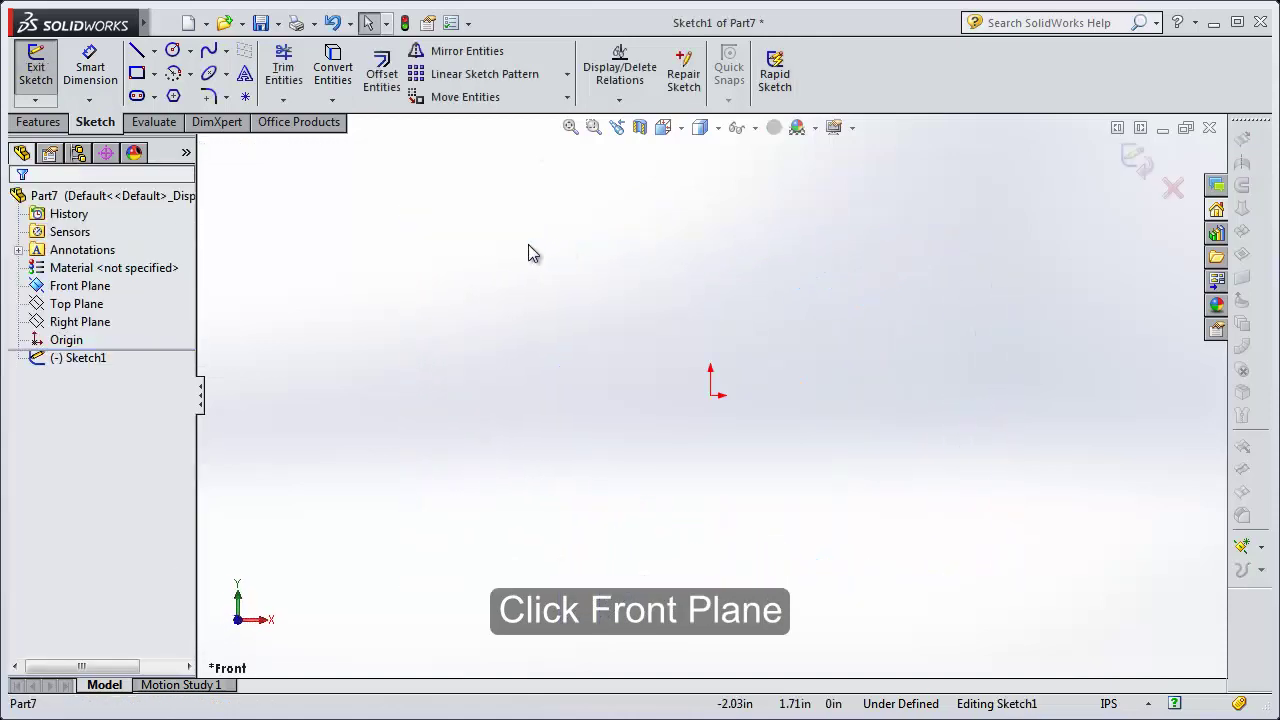
Draw a circle of about 0.59 in radius centred on the origin, then exit Sketch1
left_click(172, 50)
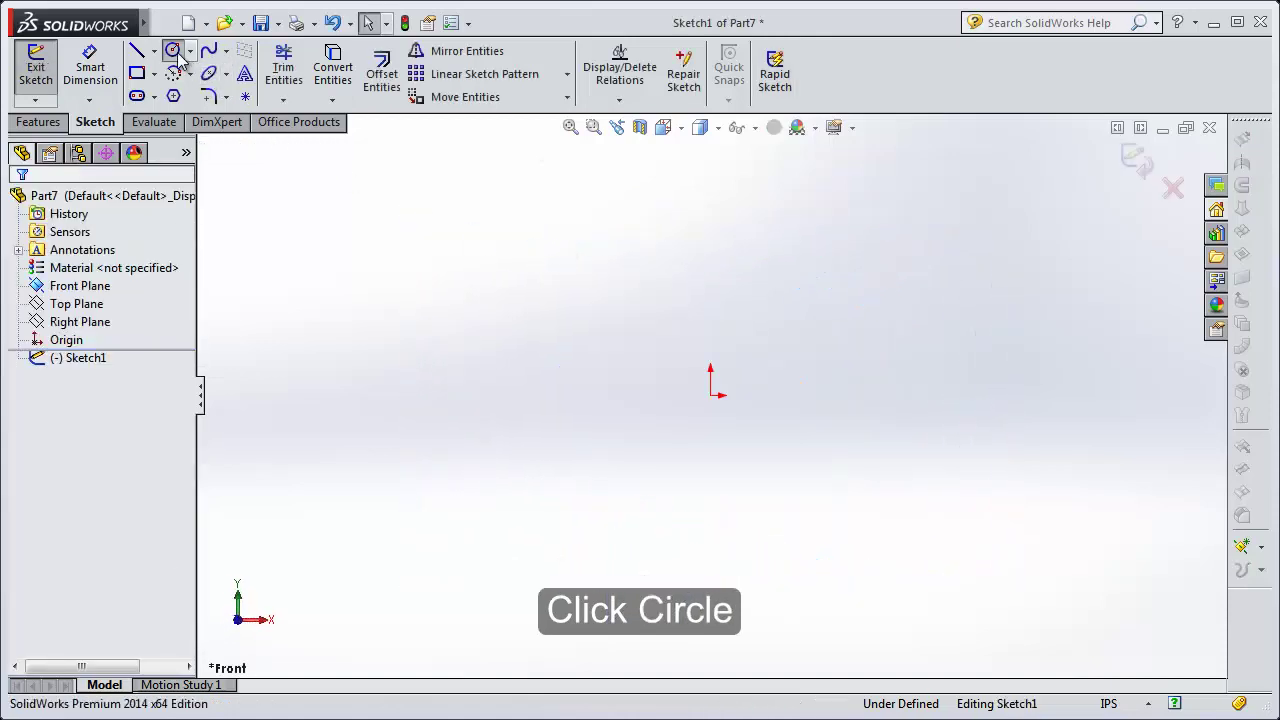
left_click(710, 395)
left_click(709, 345)
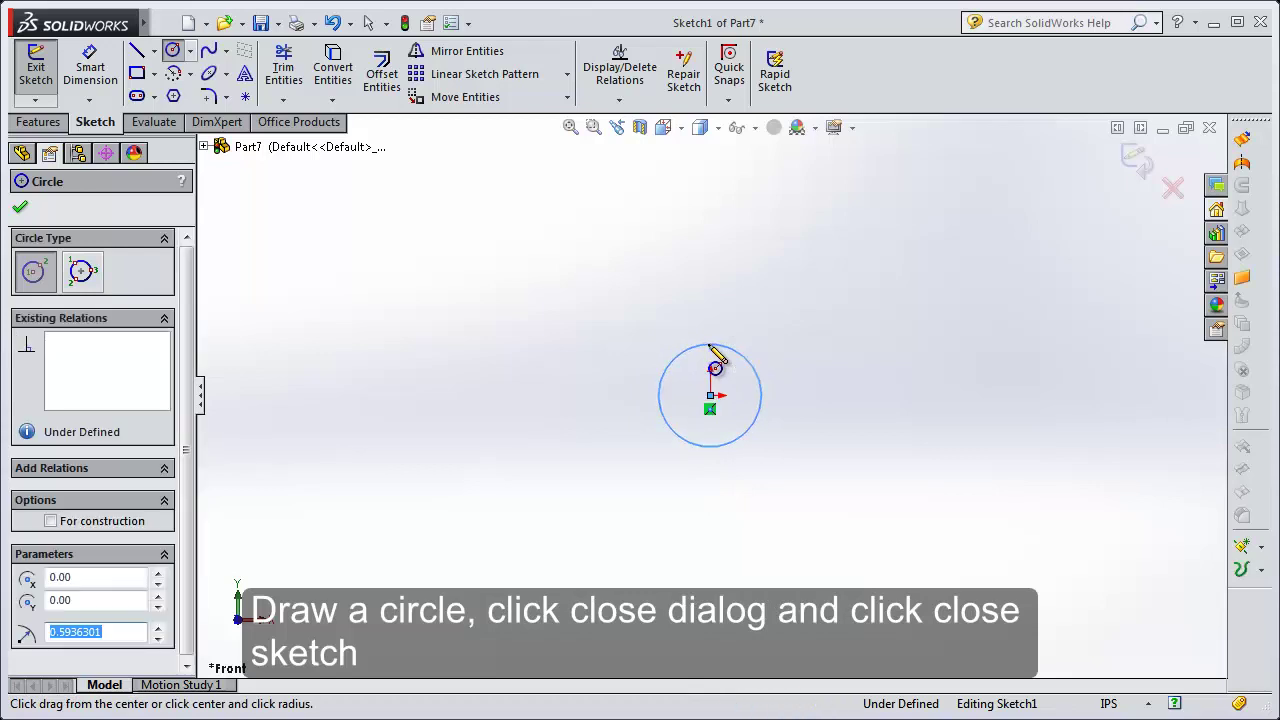
left_click(20, 207)
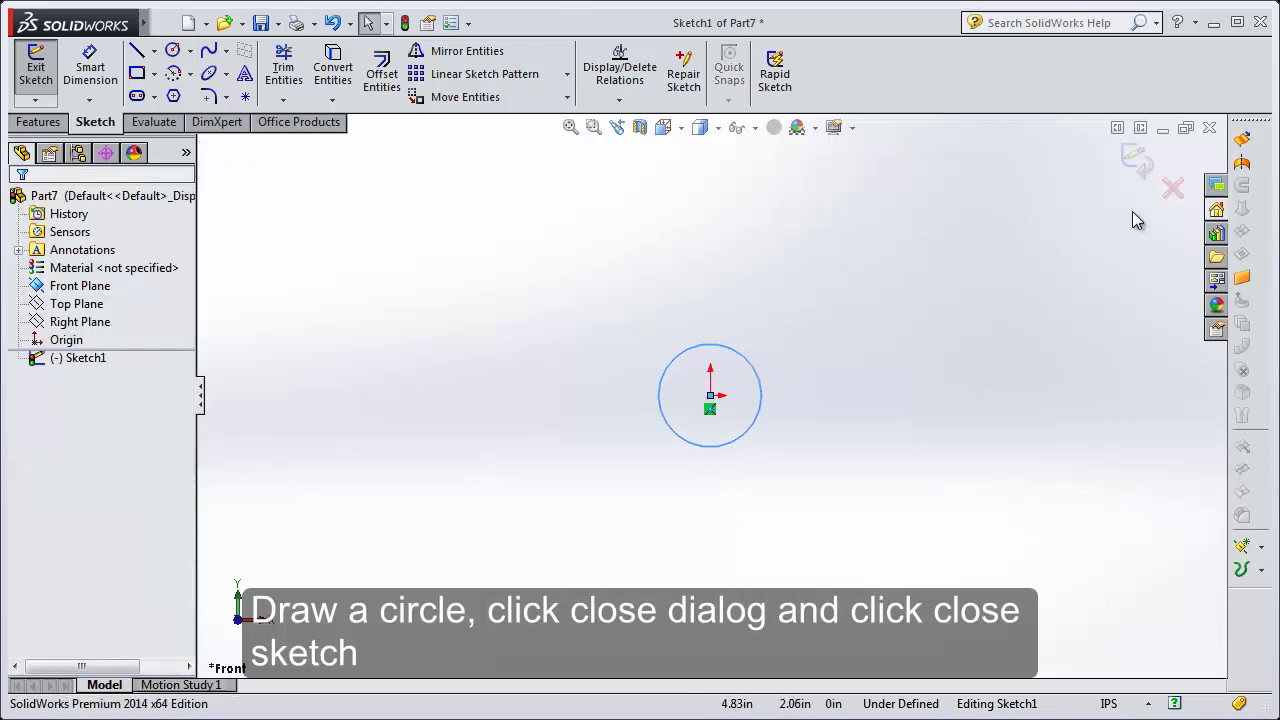
left_click(1137, 166)
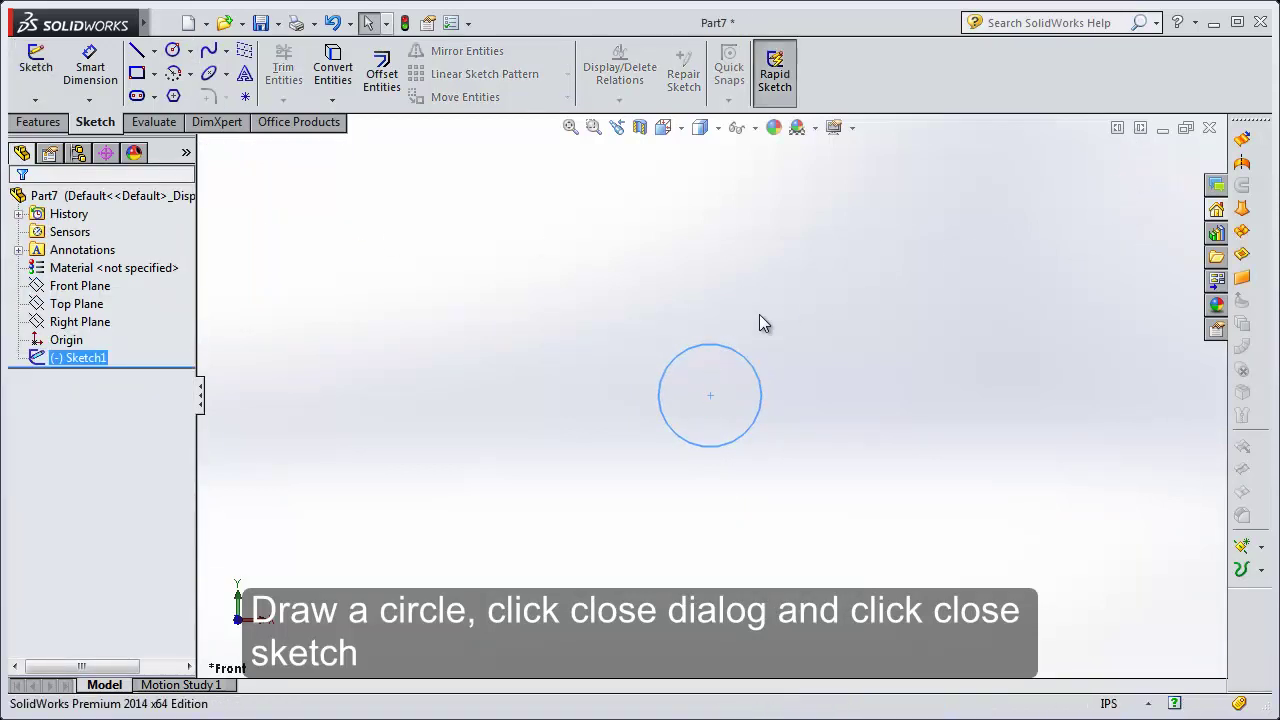
Switch the view to Top, then Trimetric, and zoom out around the circle sketch
left_click(682, 130)
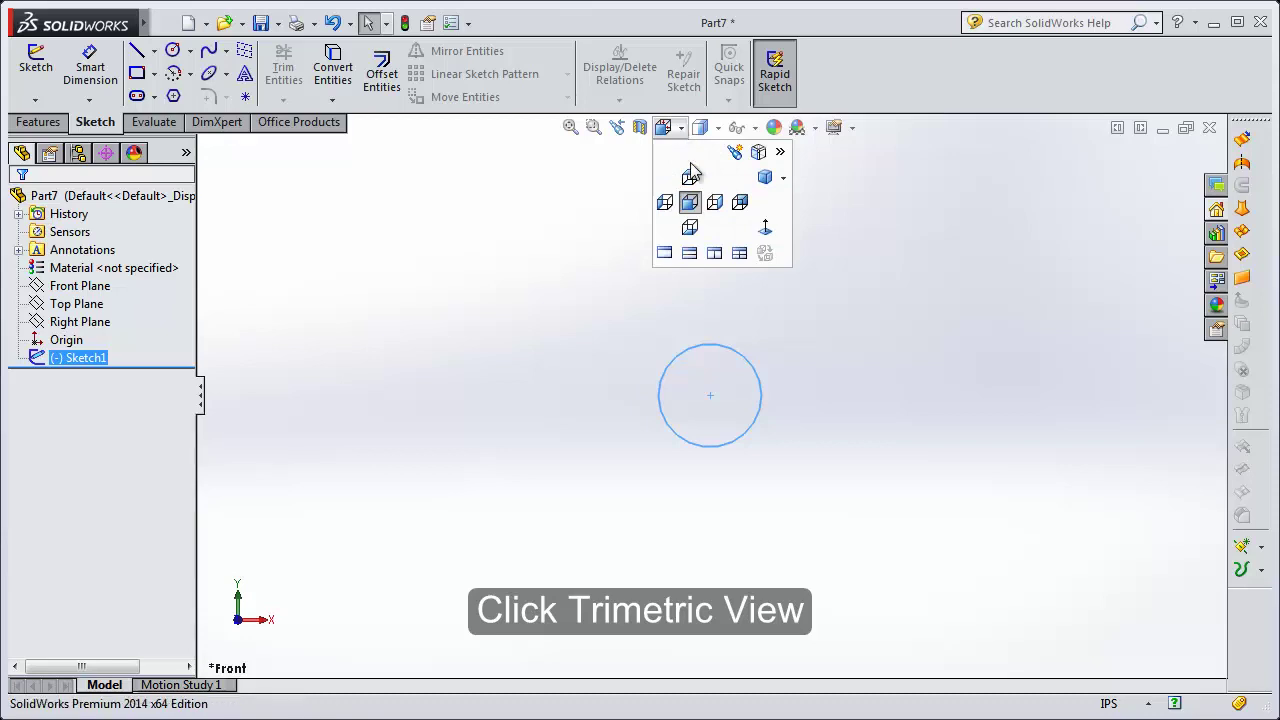
left_click(690, 178)
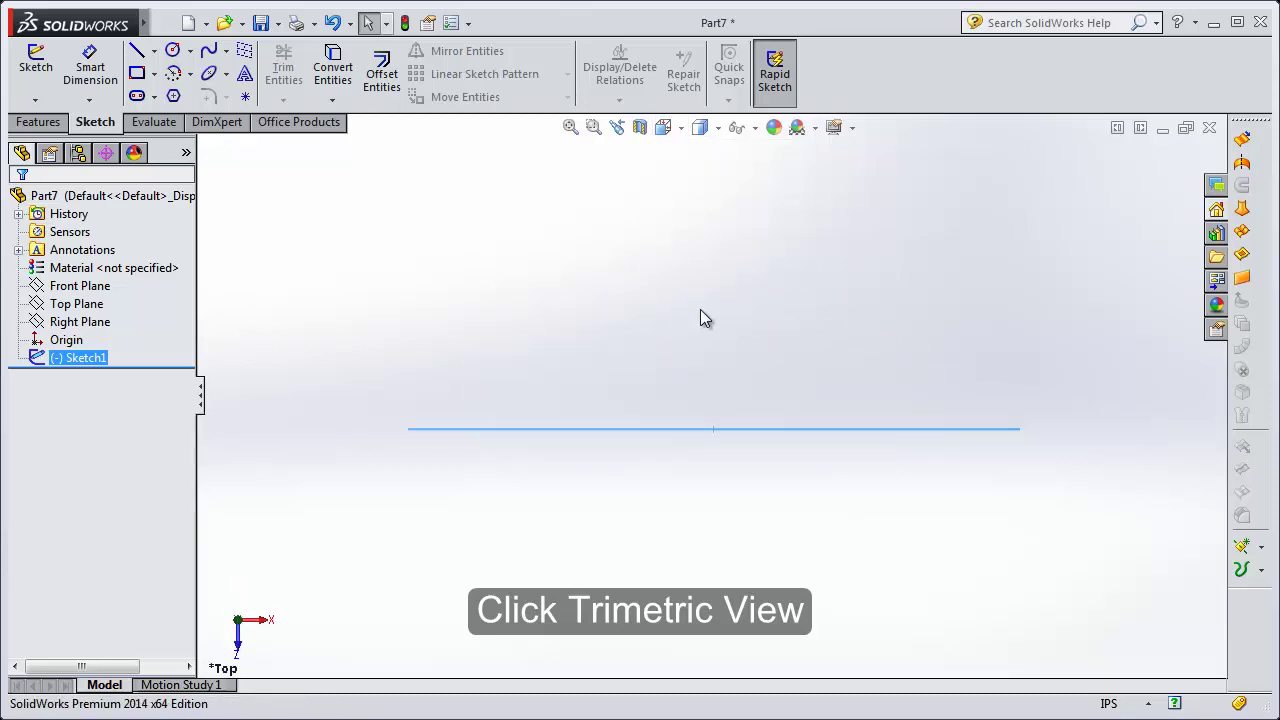
left_click(683, 137)
left_click(765, 178)
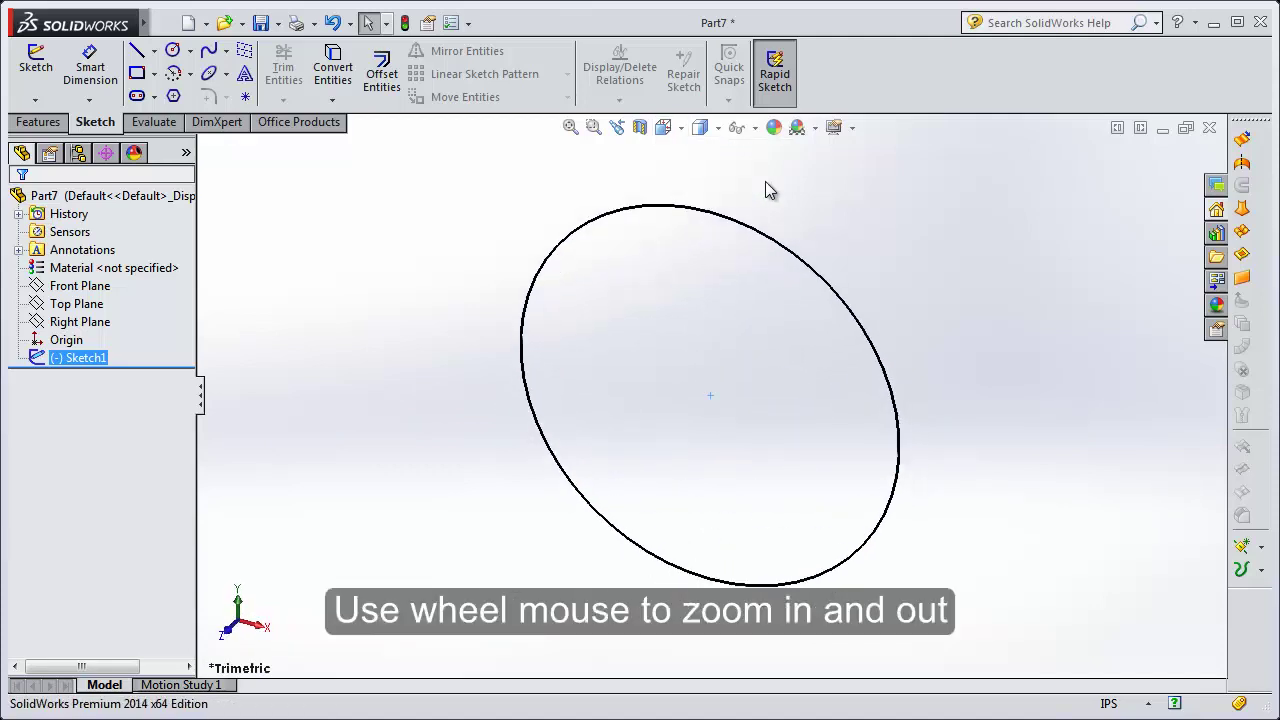
scroll(741, 390, "up", 3)
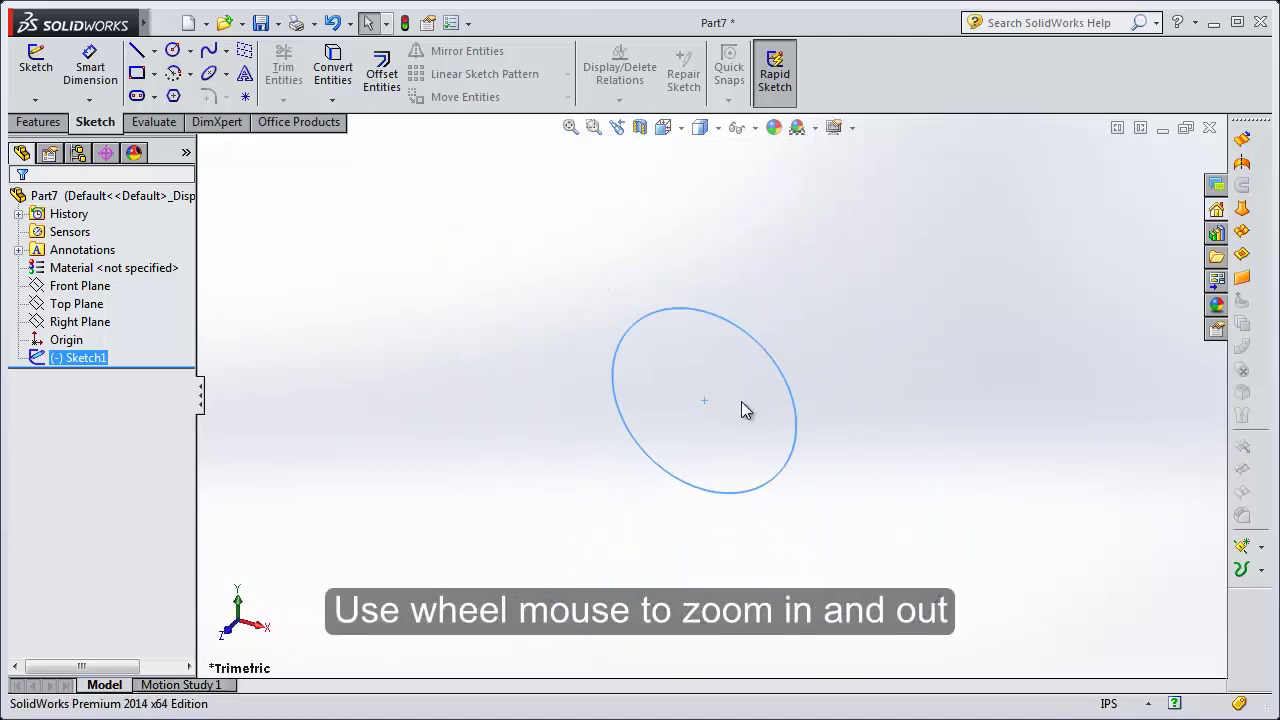
scroll(741, 401, "up", 2)
scroll(741, 401, "up", 1)
scroll(741, 410, "up", 2)
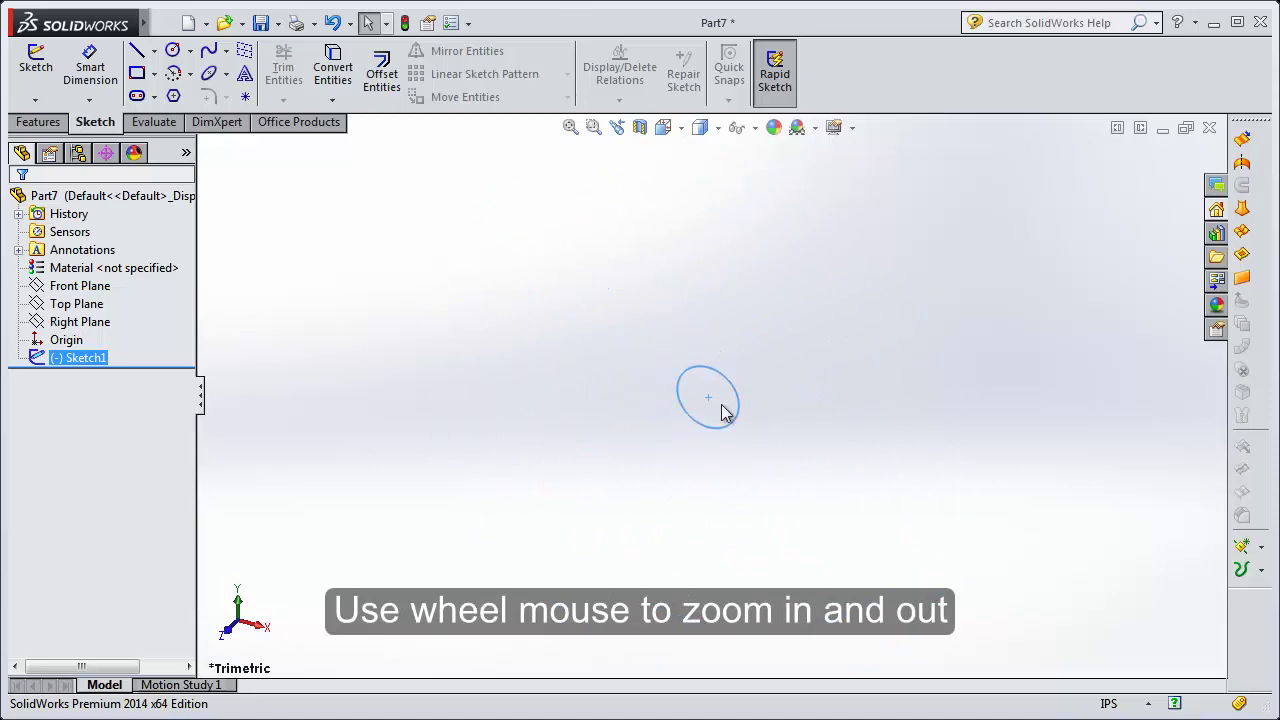
On the Top Plane, draw a three-point half-circle arc starting at the origin and exit Sketch2
left_click(104, 308)
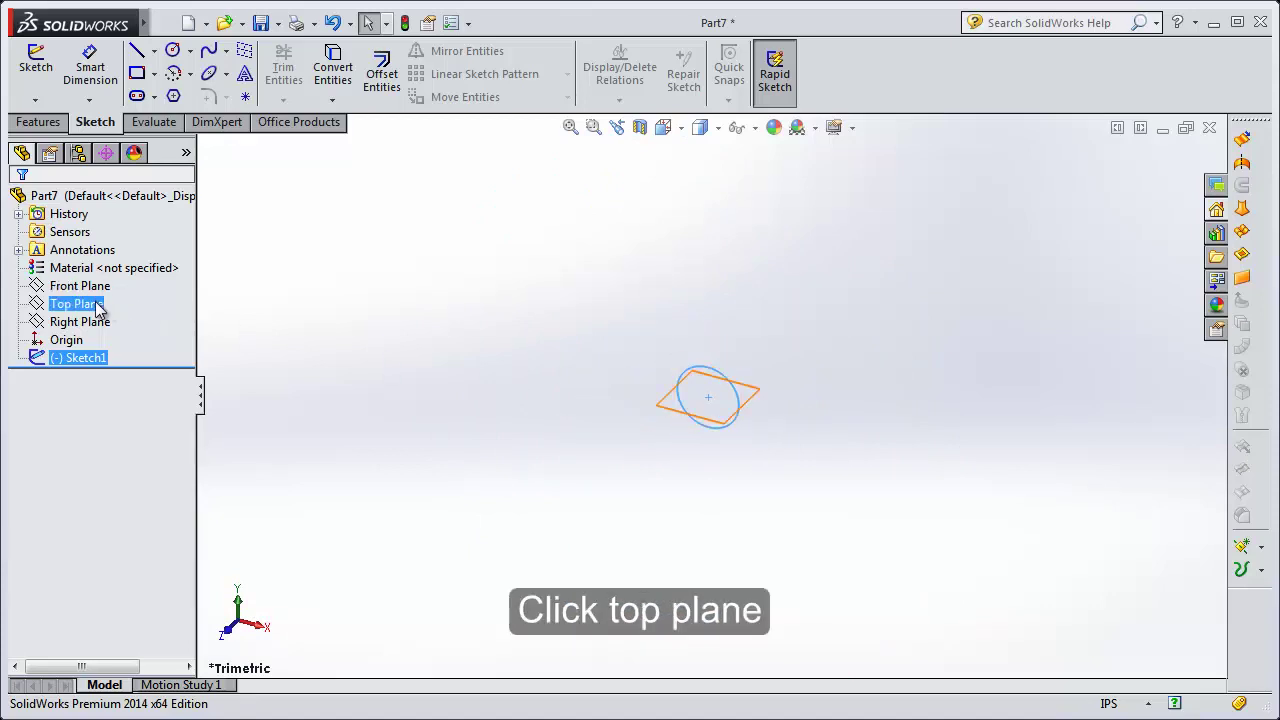
left_click(99, 306)
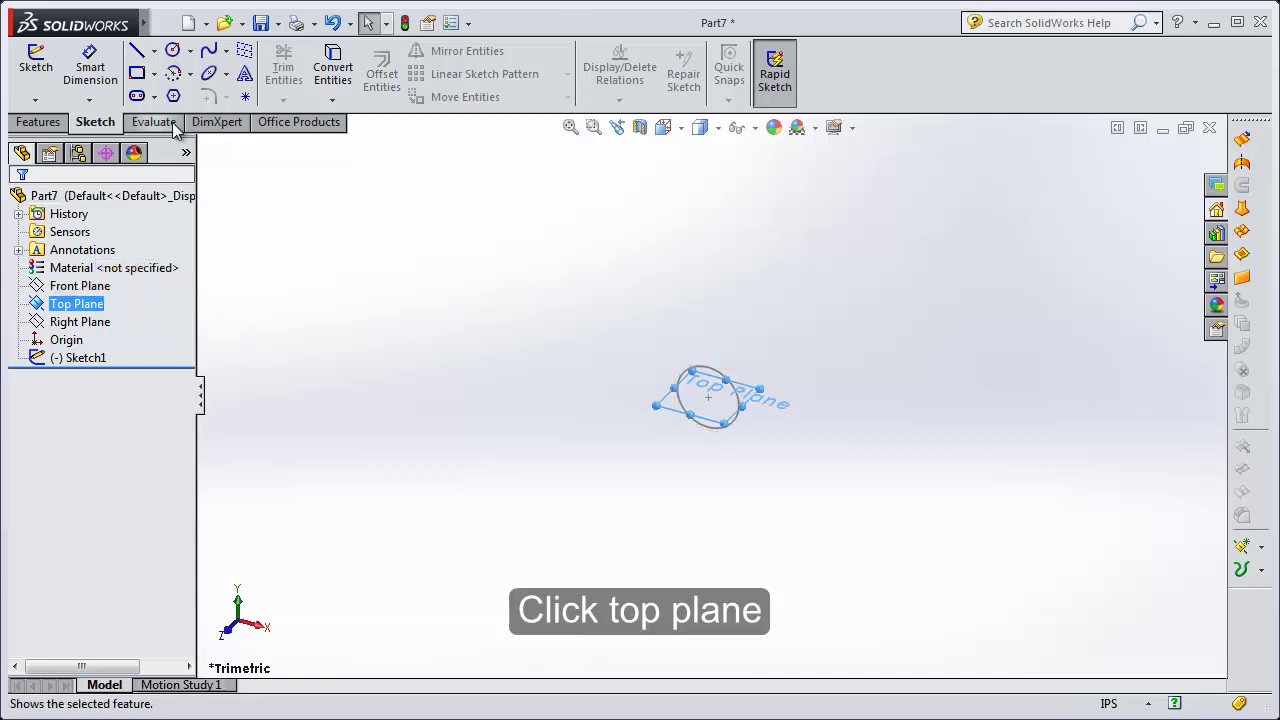
left_click(172, 73)
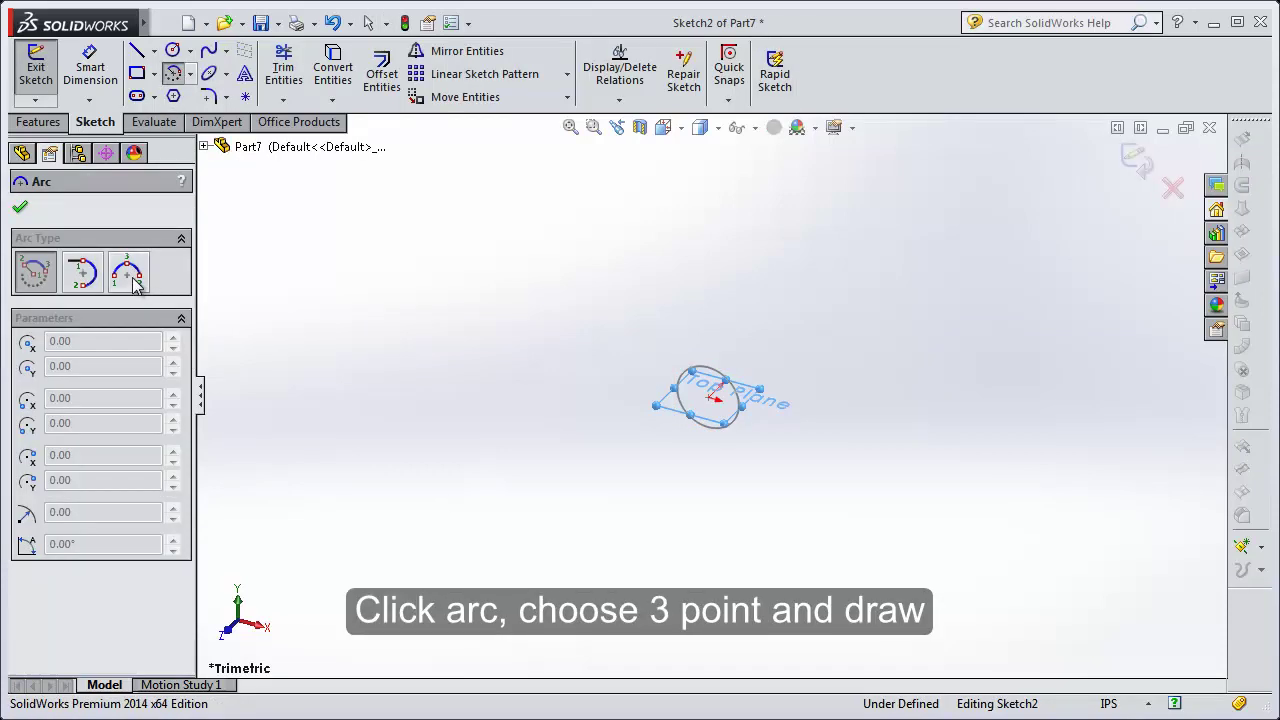
left_click(137, 283)
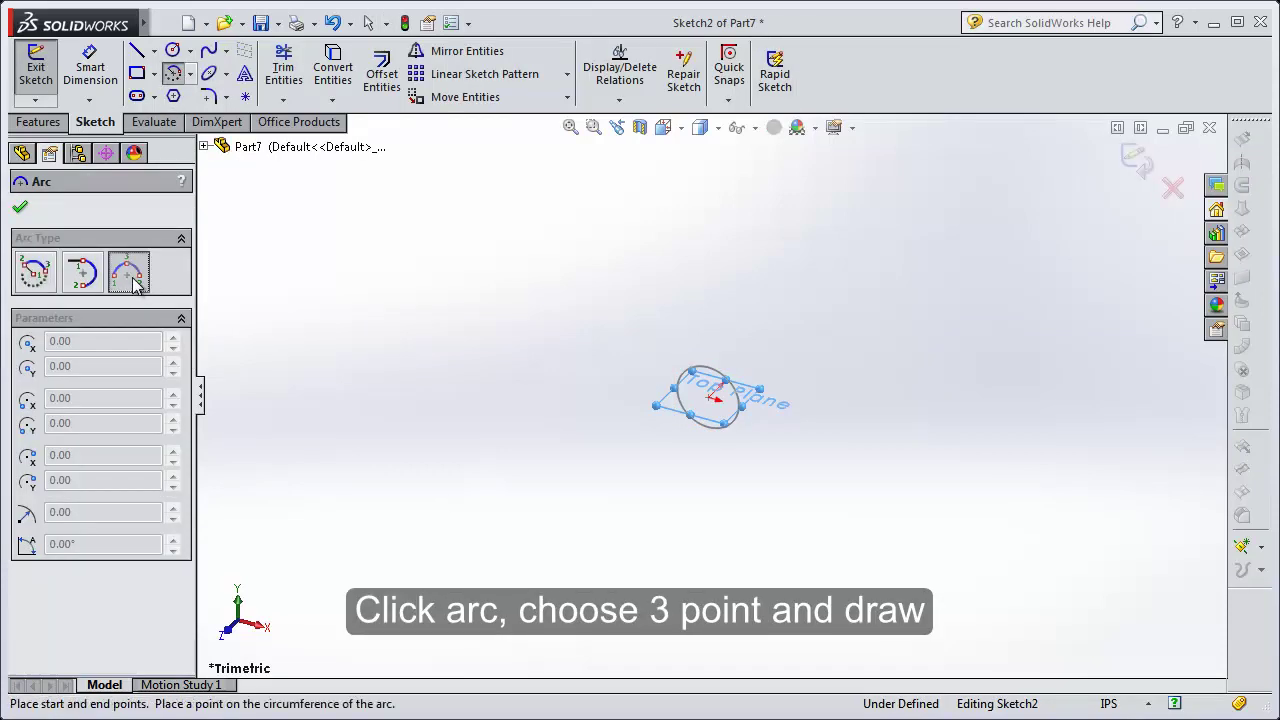
left_click(712, 400)
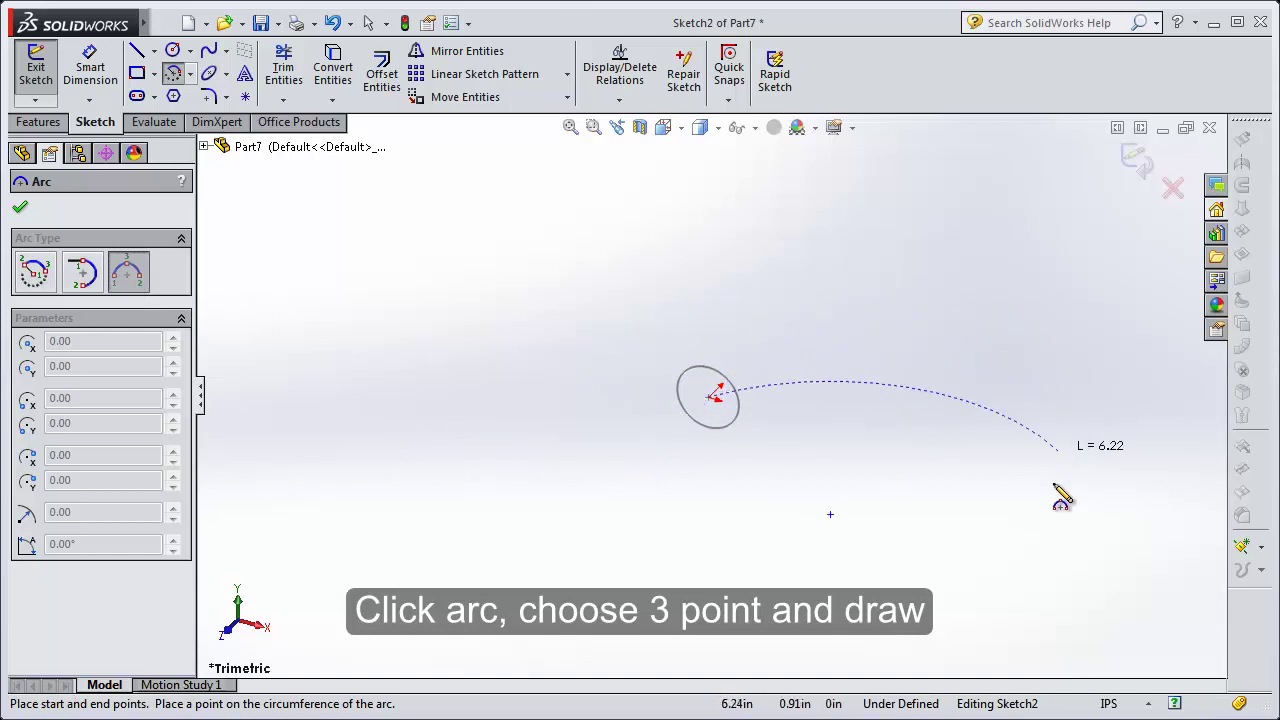
left_click(1067, 385)
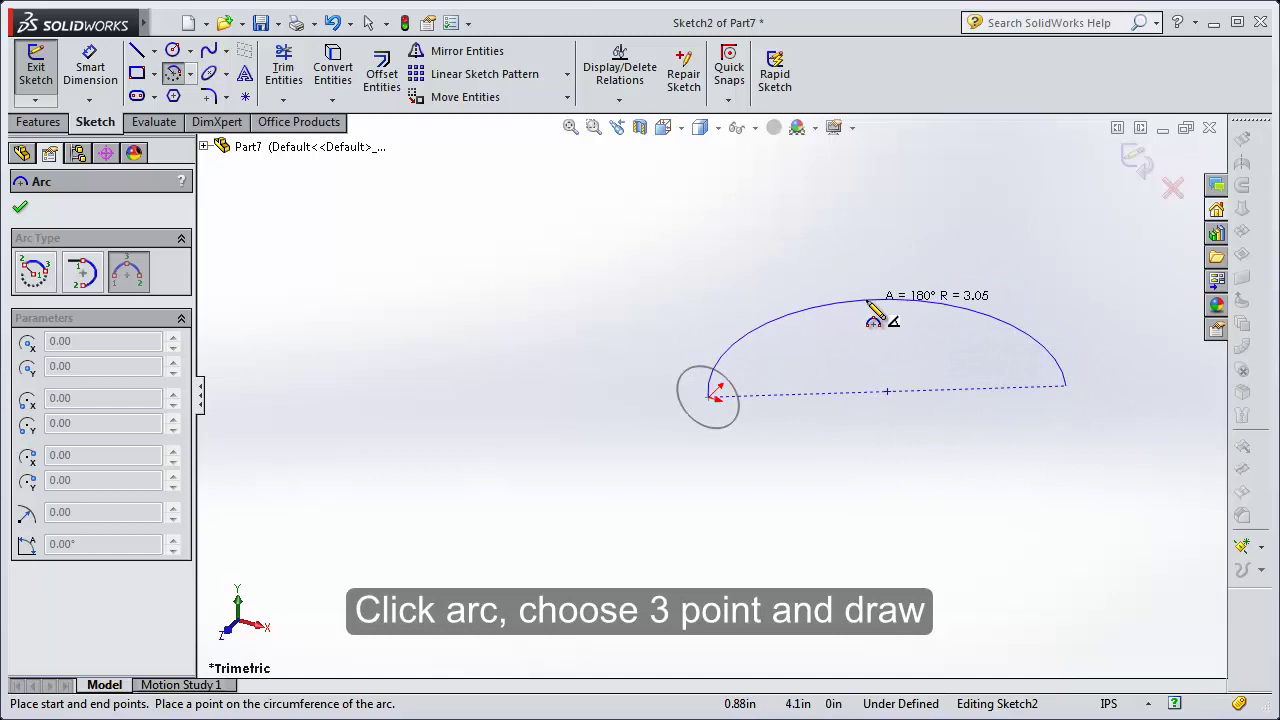
left_click(870, 301)
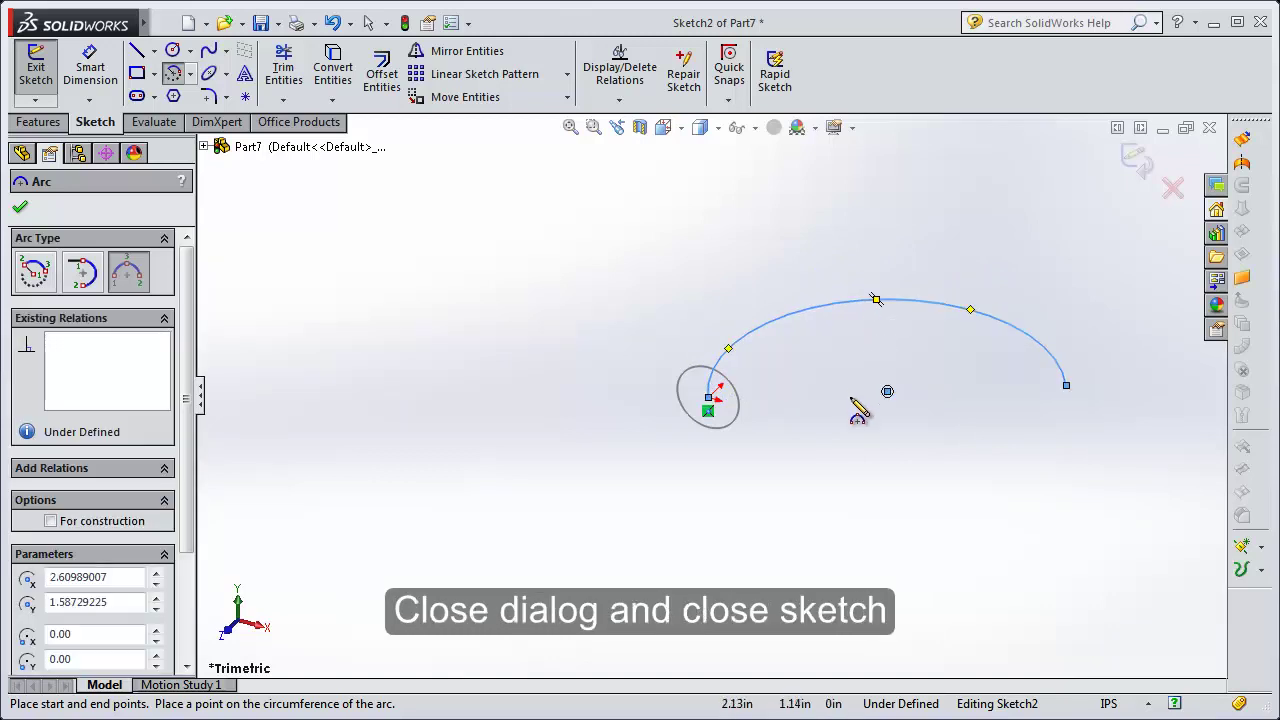
left_click(24, 207)
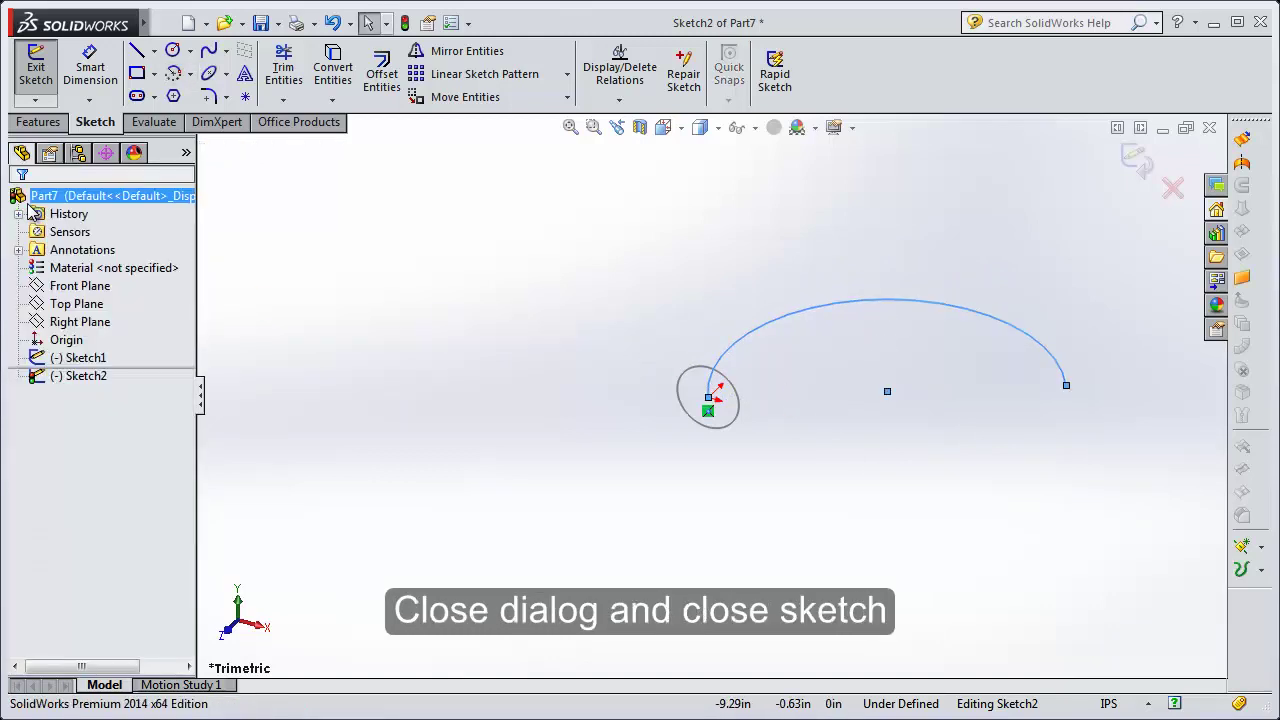
left_click(1137, 160)
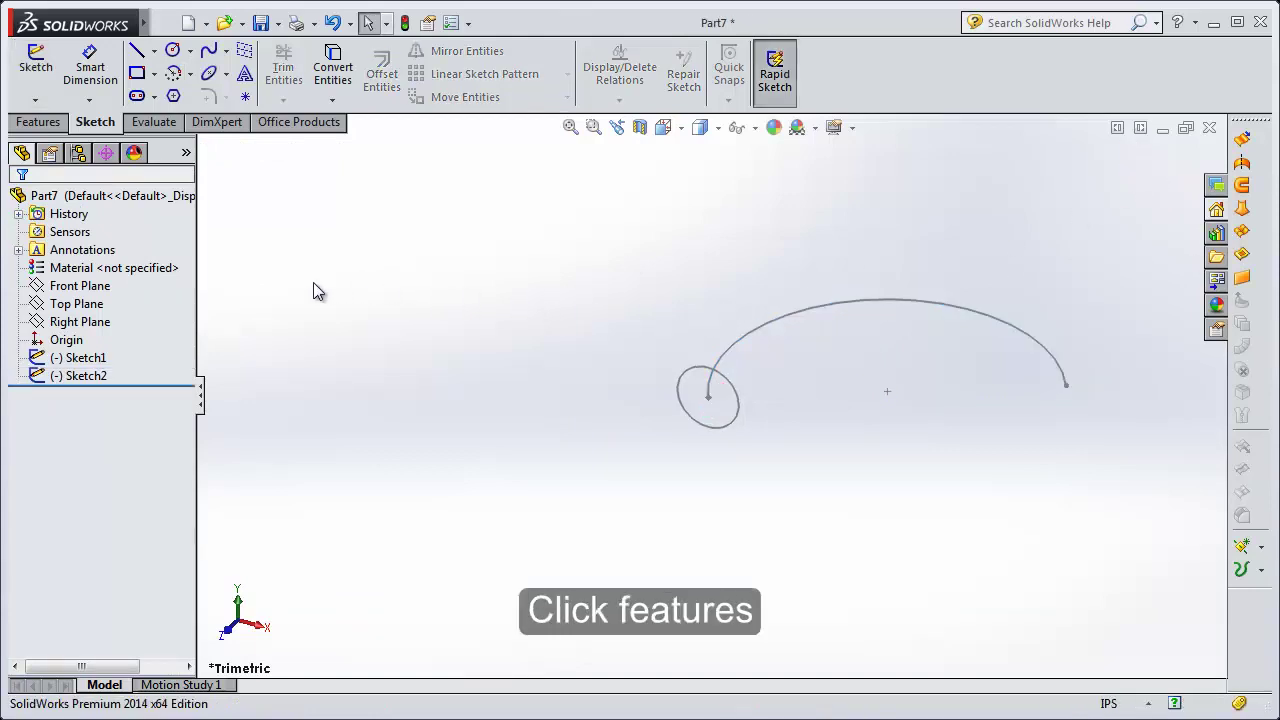
Create Sweep1 as a swept boss with Sketch1 as profile and Sketch2 as path
left_click(50, 121)
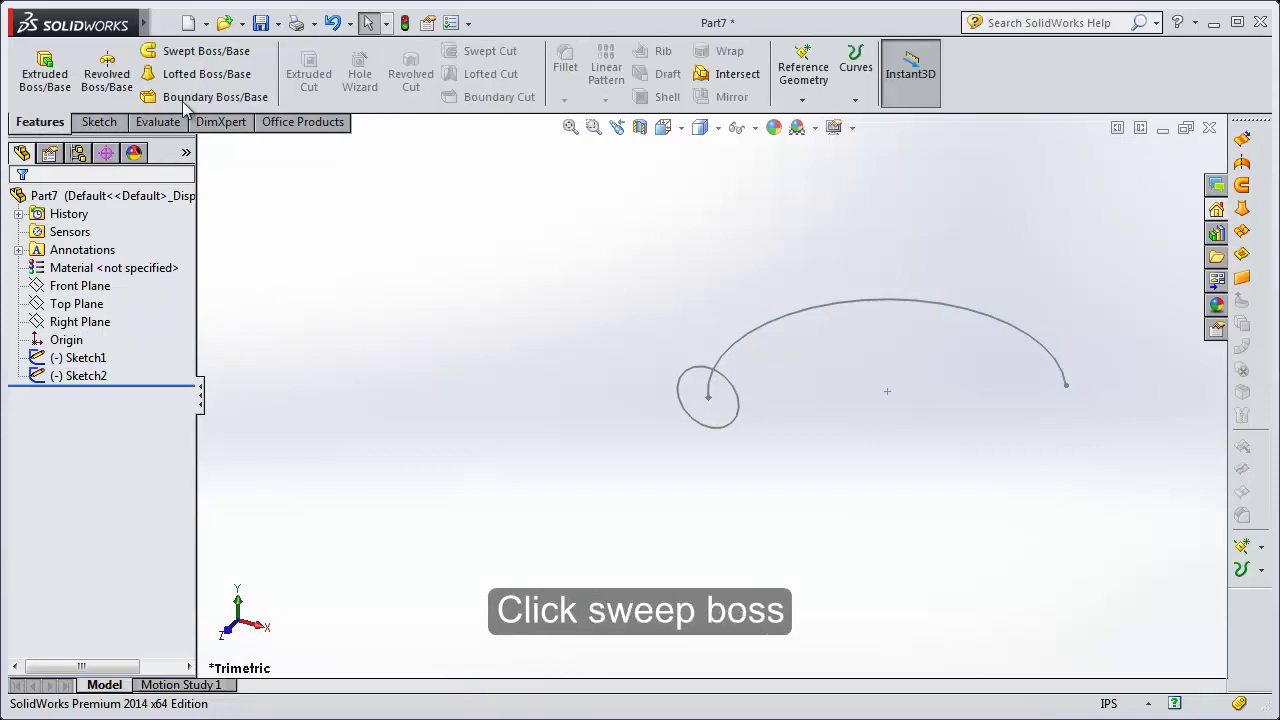
left_click(215, 52)
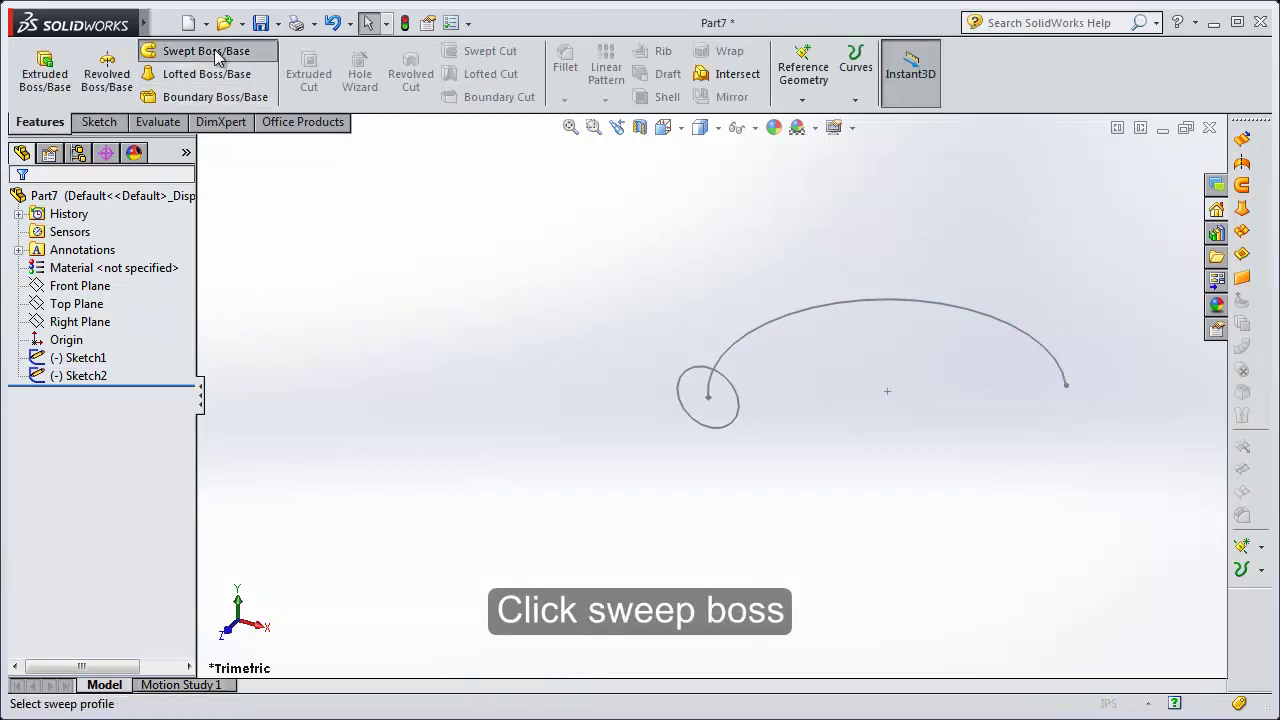
left_click(693, 368)
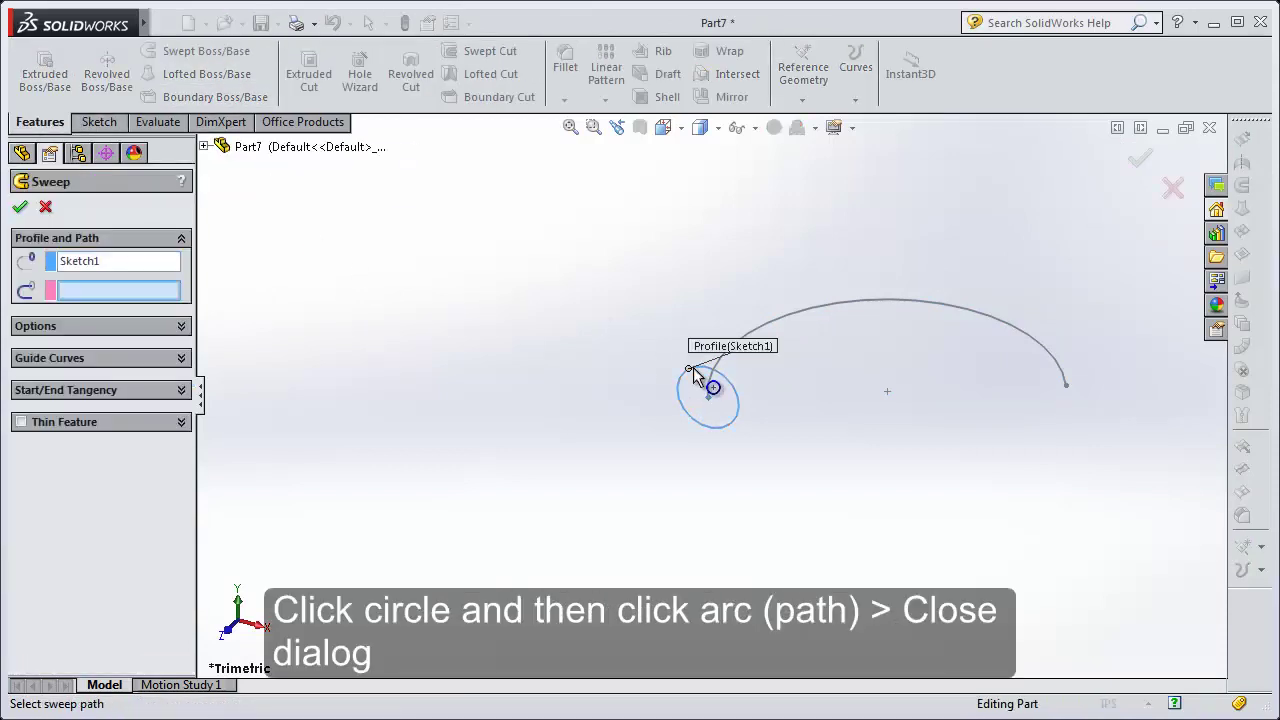
left_click(823, 310)
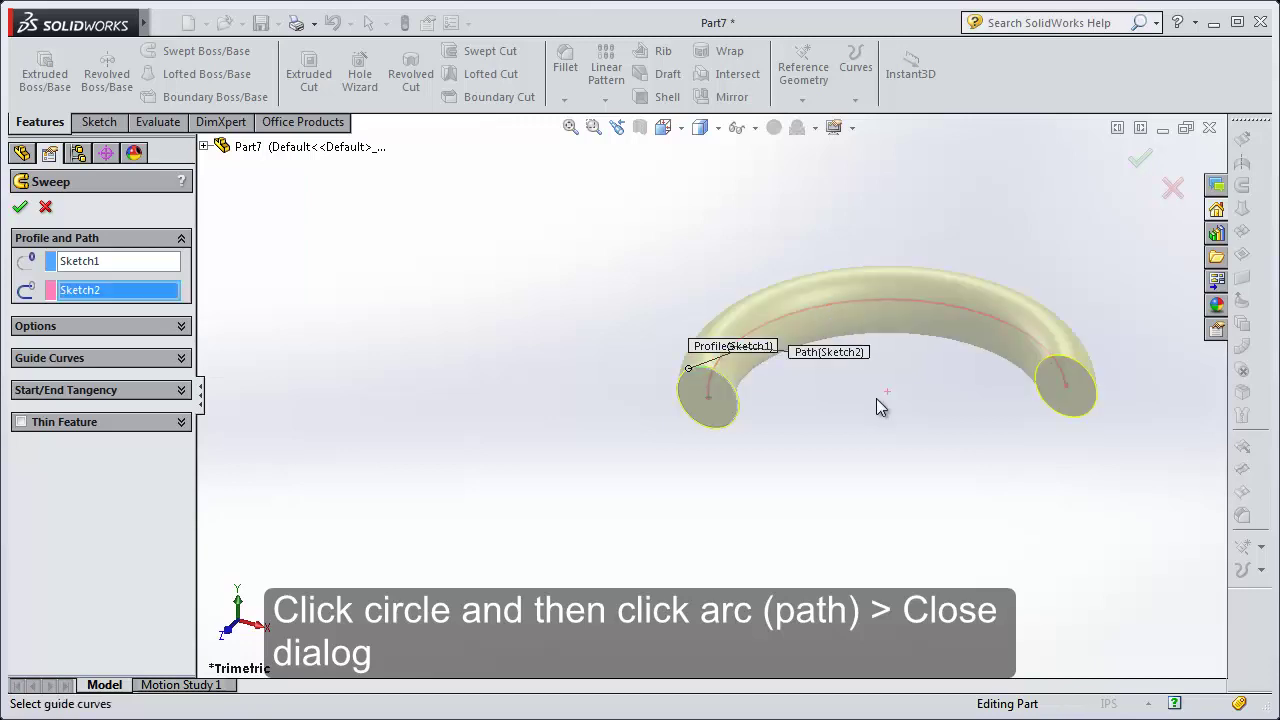
left_click(1131, 159)
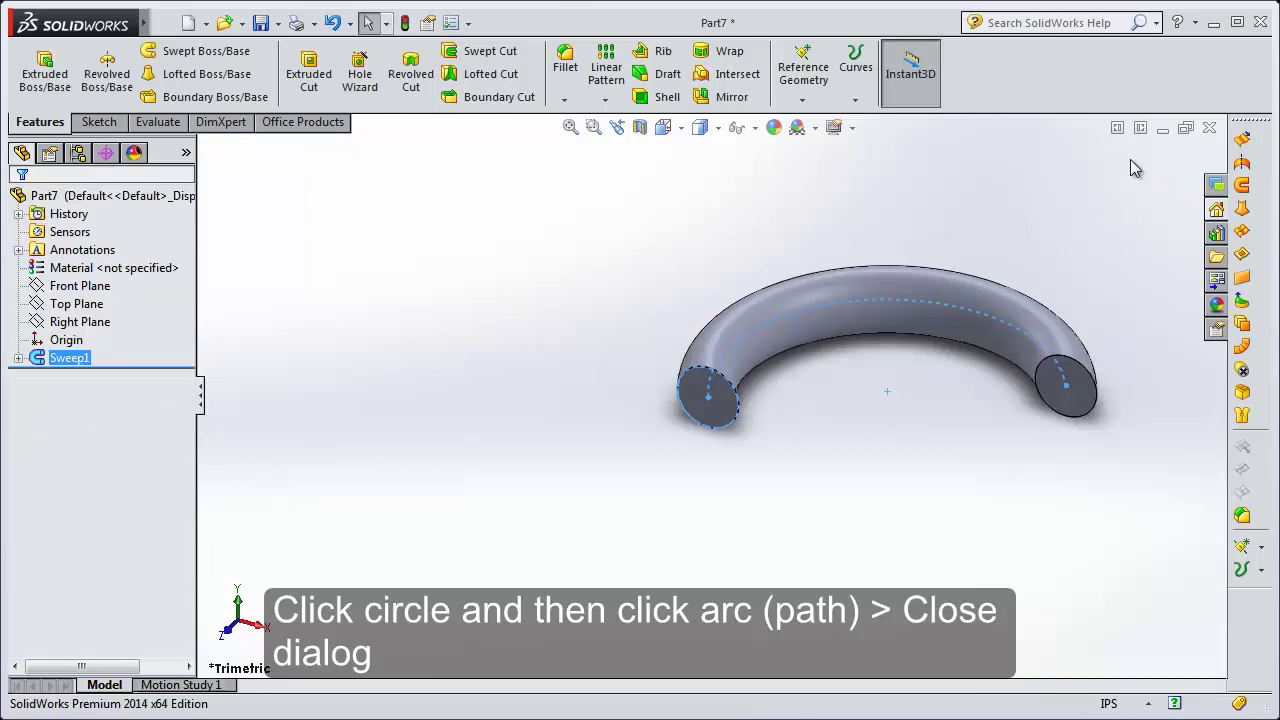
View the tube from the Top, then rotate it into a tilted 3D view
left_click(680, 130)
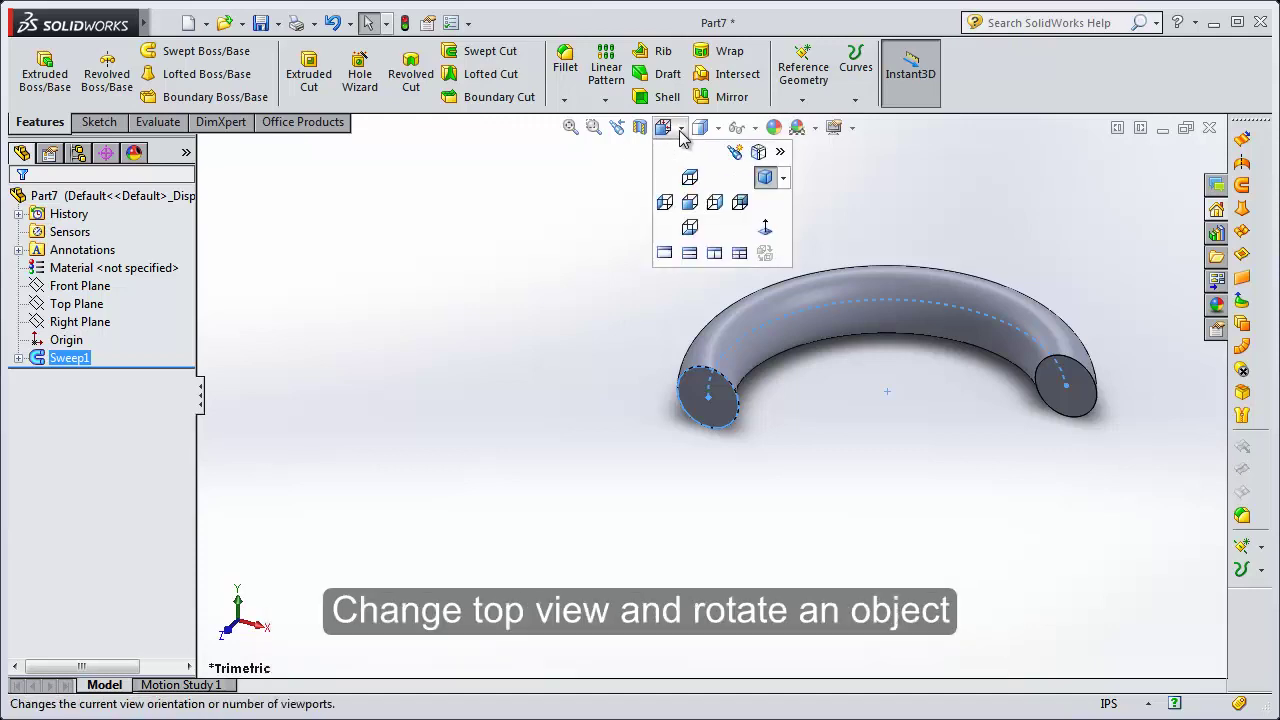
left_click(689, 178)
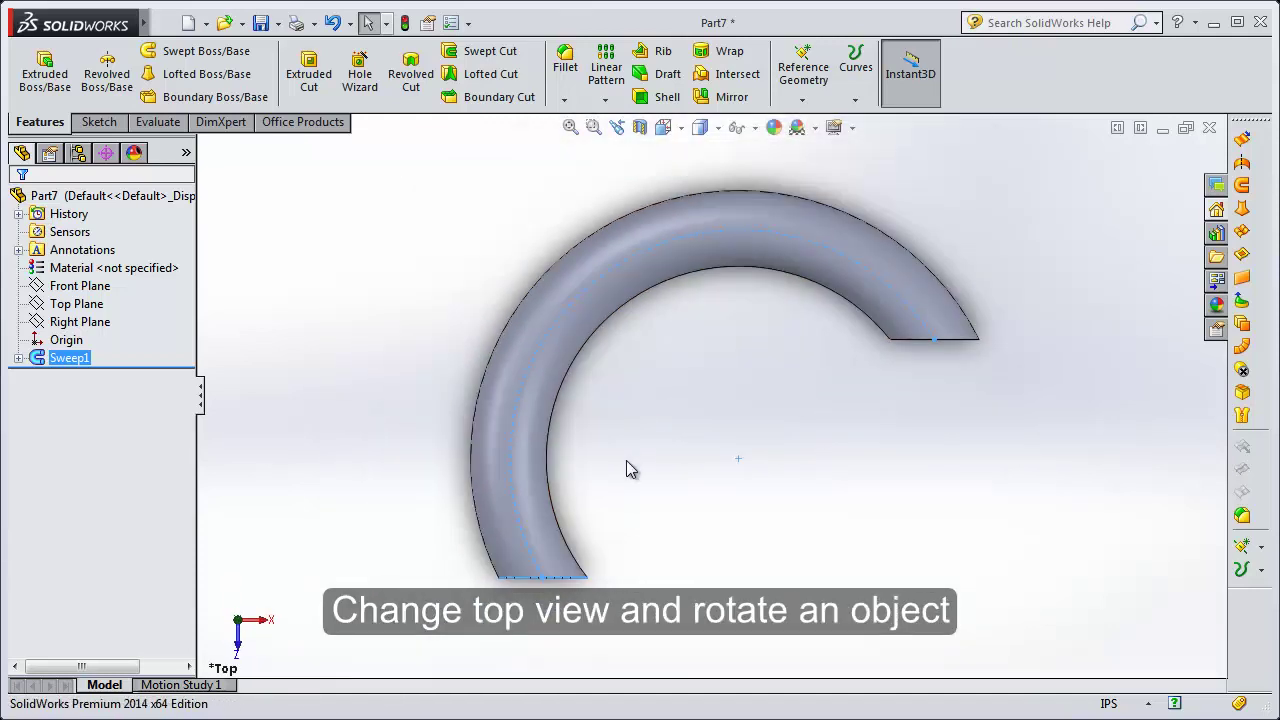
right_click(720, 384)
mouse_move(803, 414)
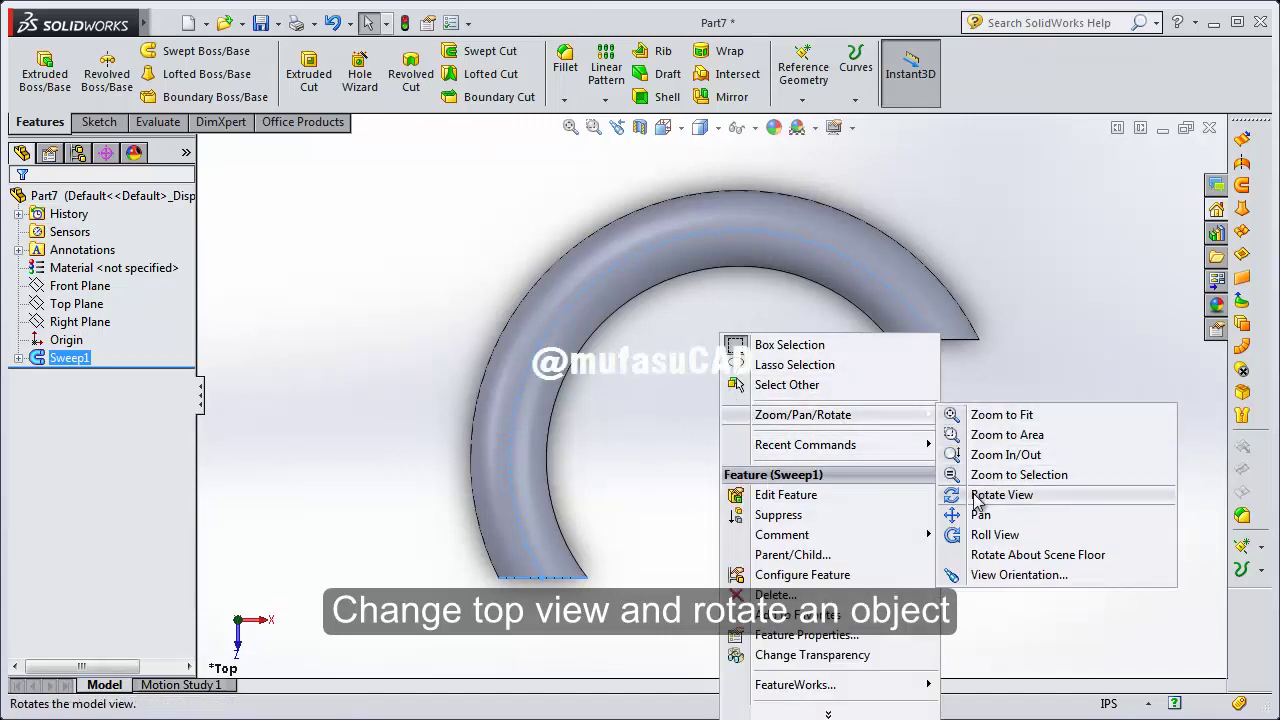
left_click(985, 494)
mouse_move(772, 502)
left_mouse_down()
mouse_move(691, 474)
mouse_move(680, 389)
mouse_move(725, 324)
mouse_move(529, 477)
left_mouse_up()
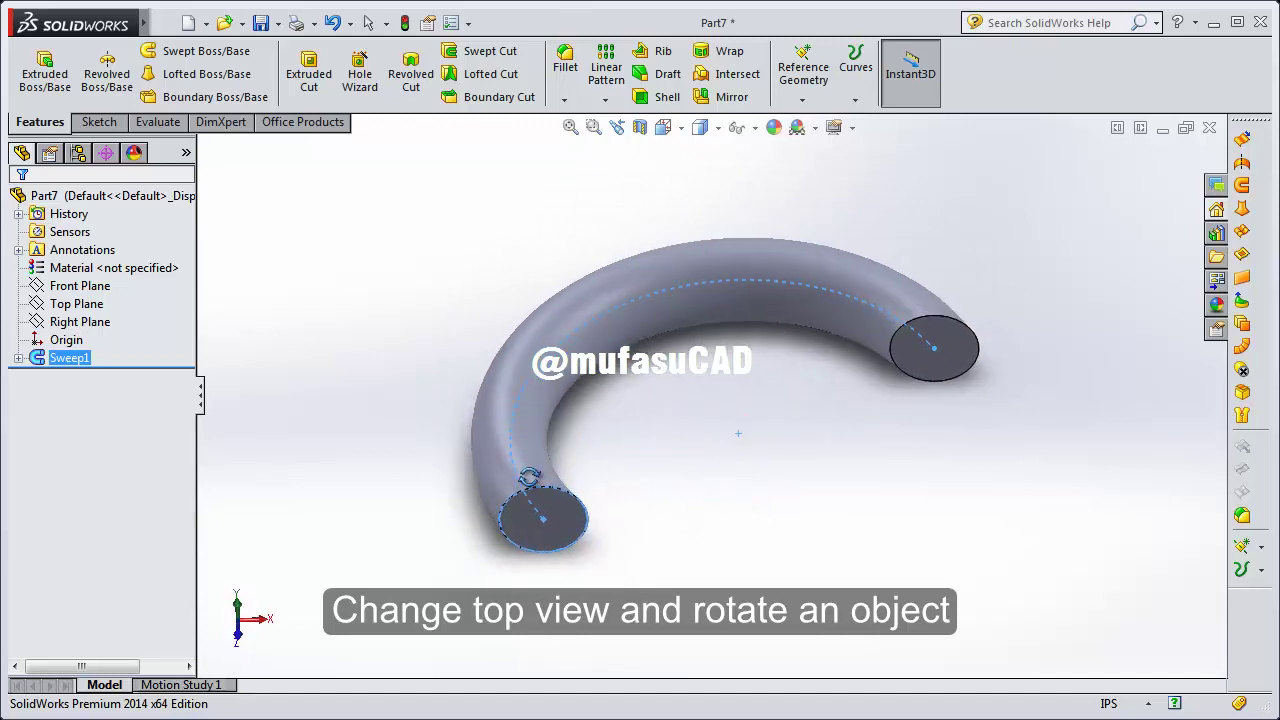
right_click(731, 411)
left_click(741, 419)
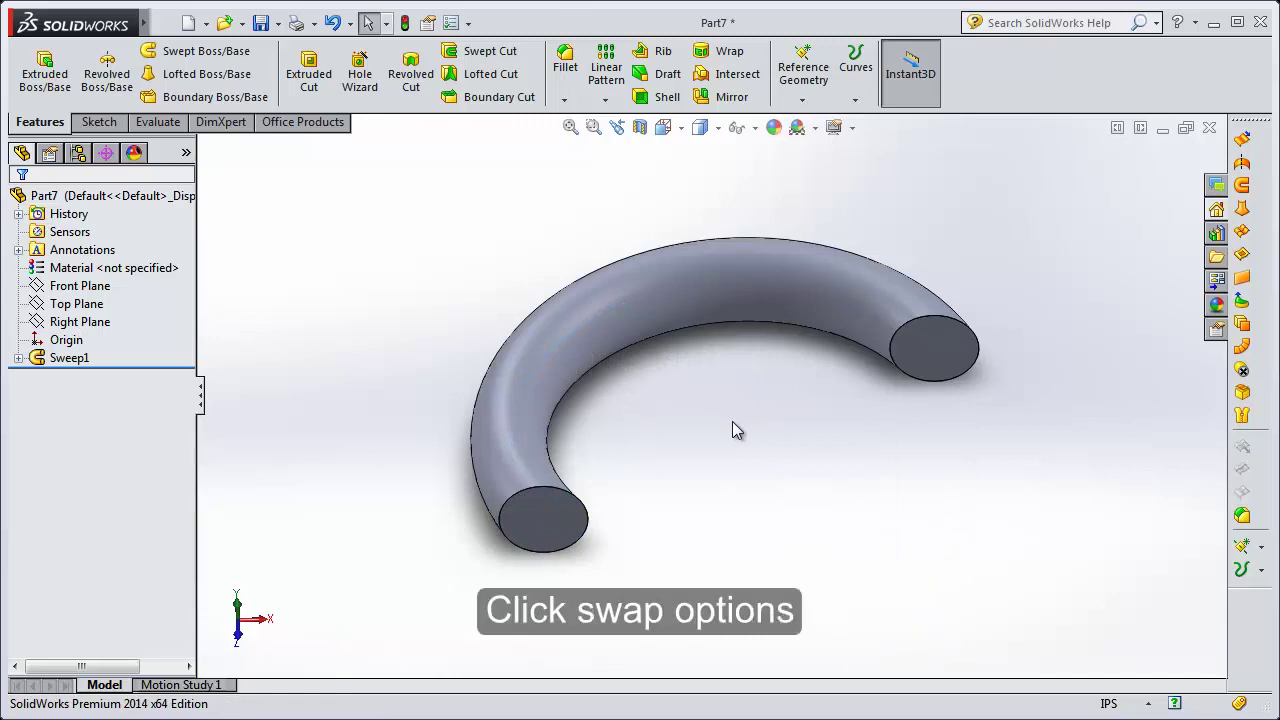
Edit Sketch2 under Sweep1 and zoom to fit the whole arc
left_click(19, 359)
left_click(82, 379)
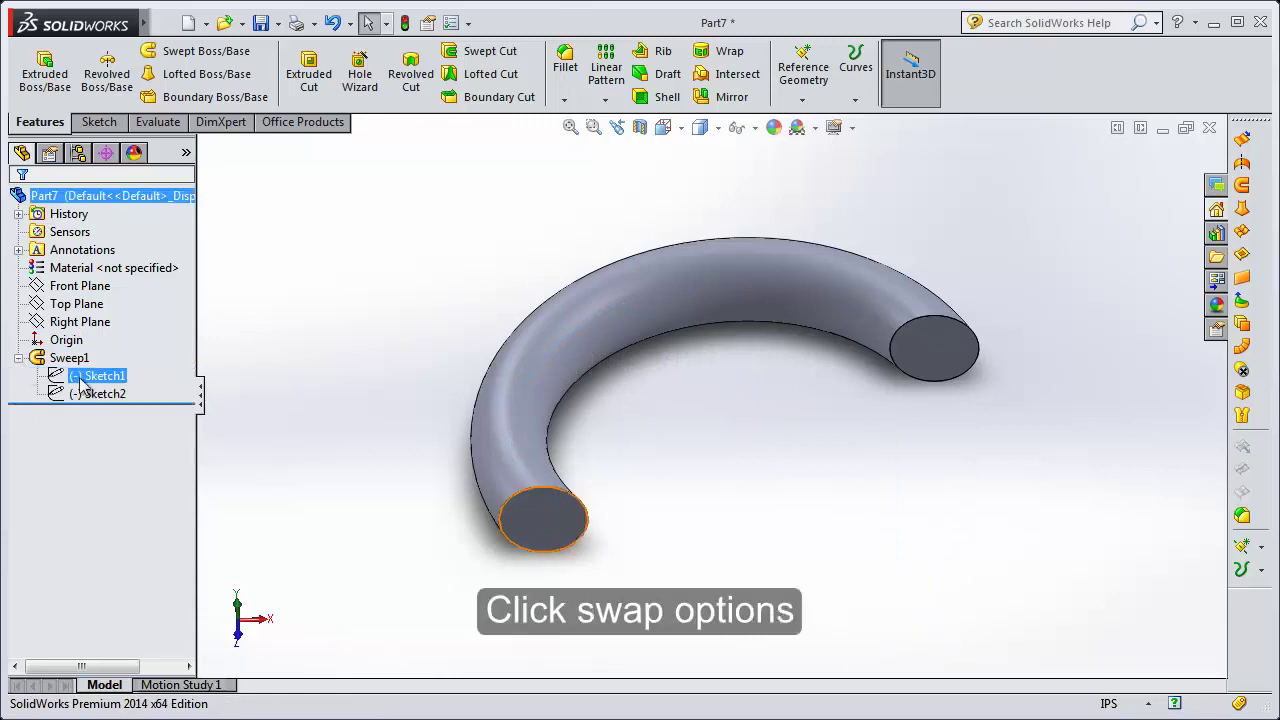
left_click(100, 394)
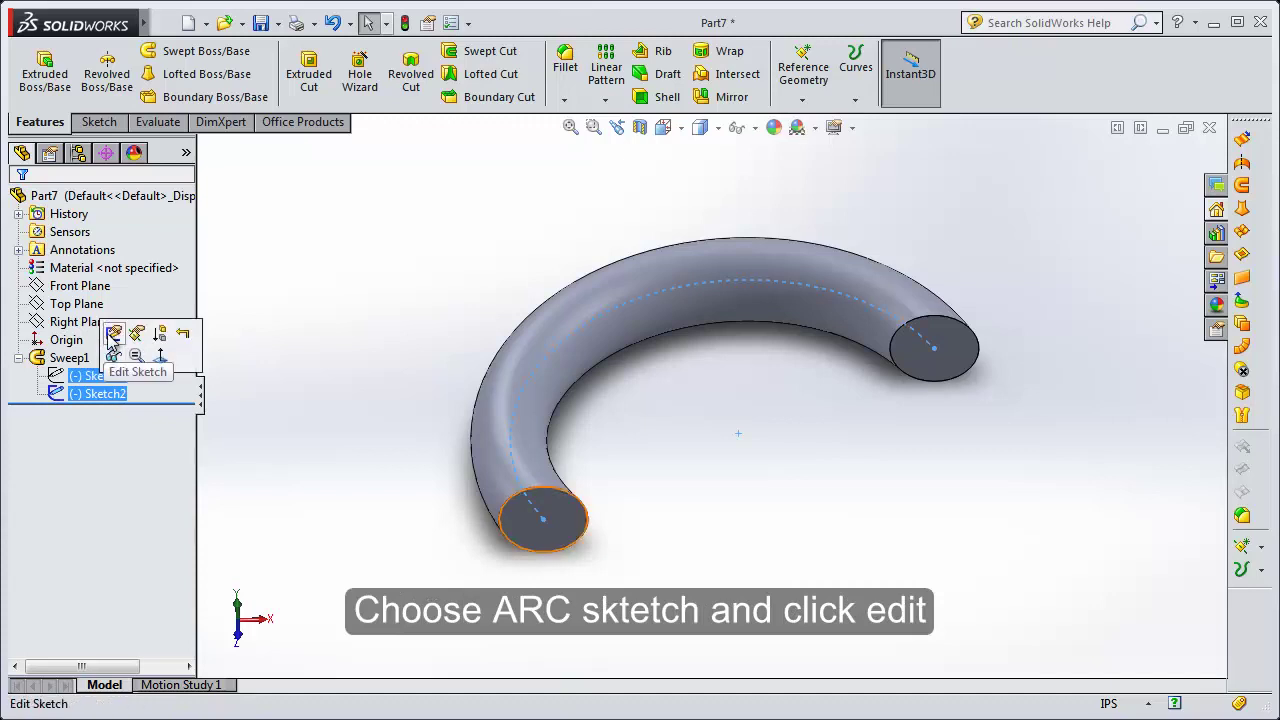
left_click(113, 333)
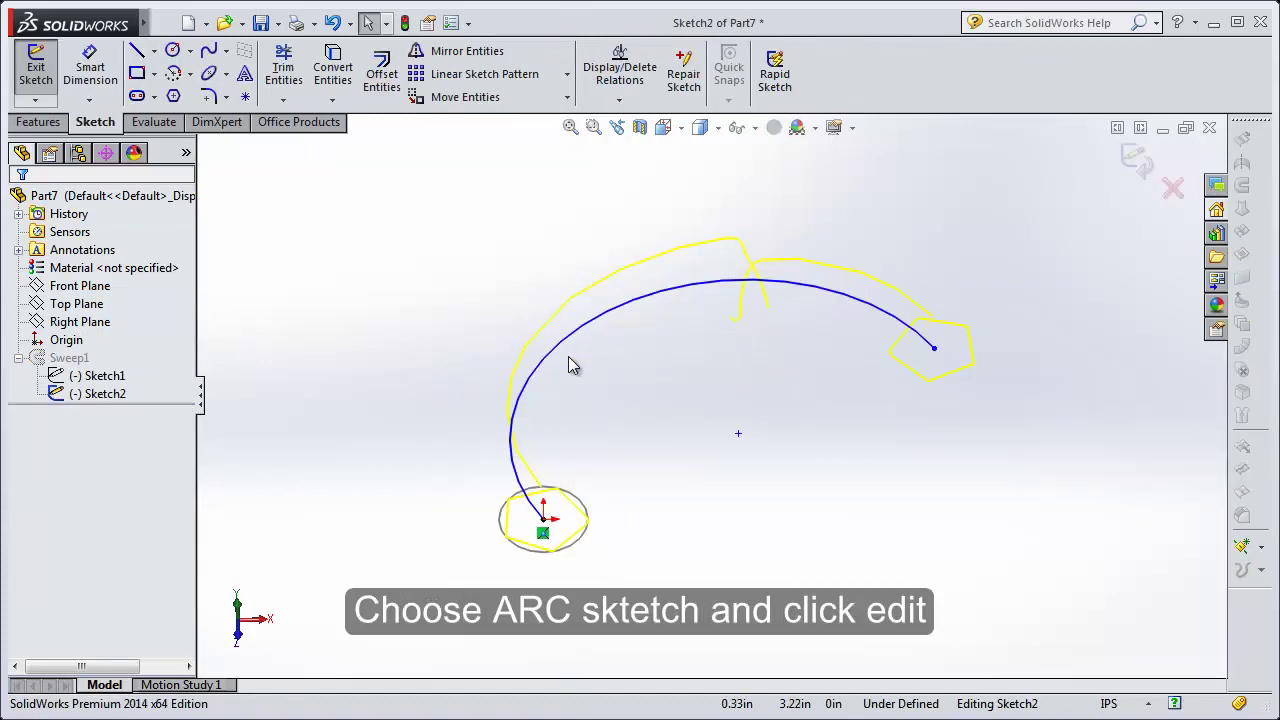
key("f")
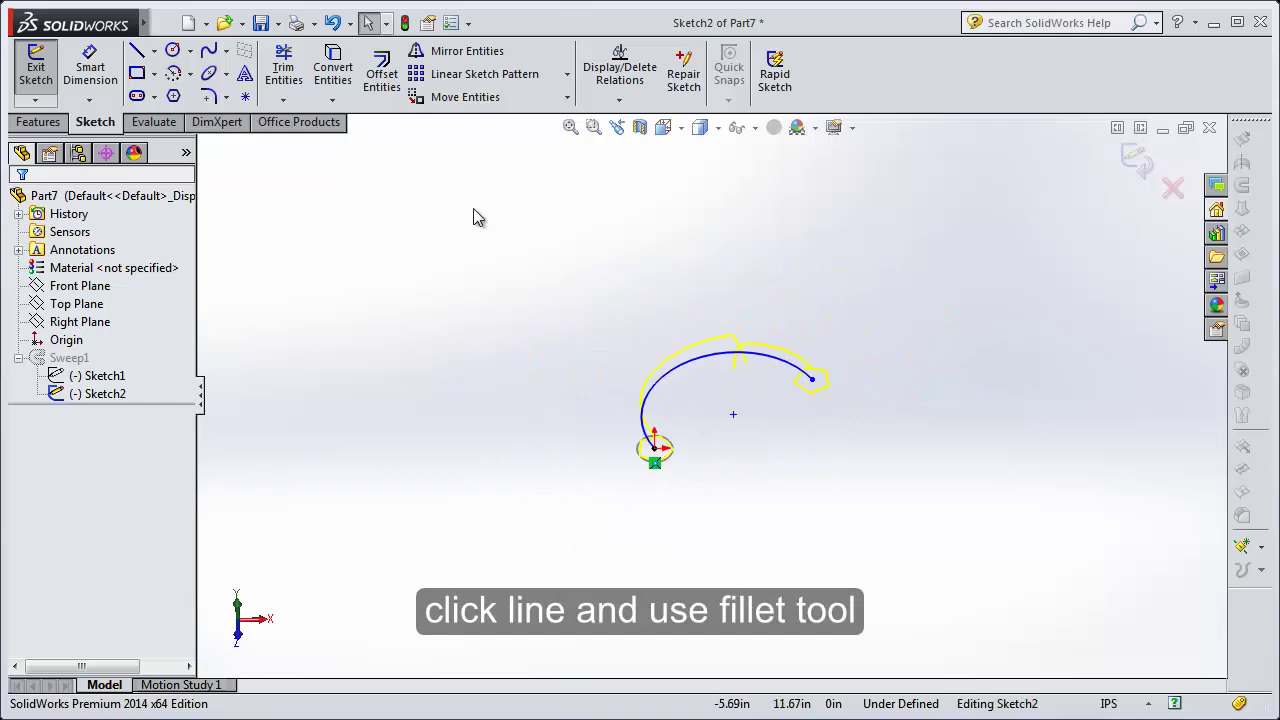
From the arc's free end, draw lines right, then down, then back left, and end the chain
left_click(138, 52)
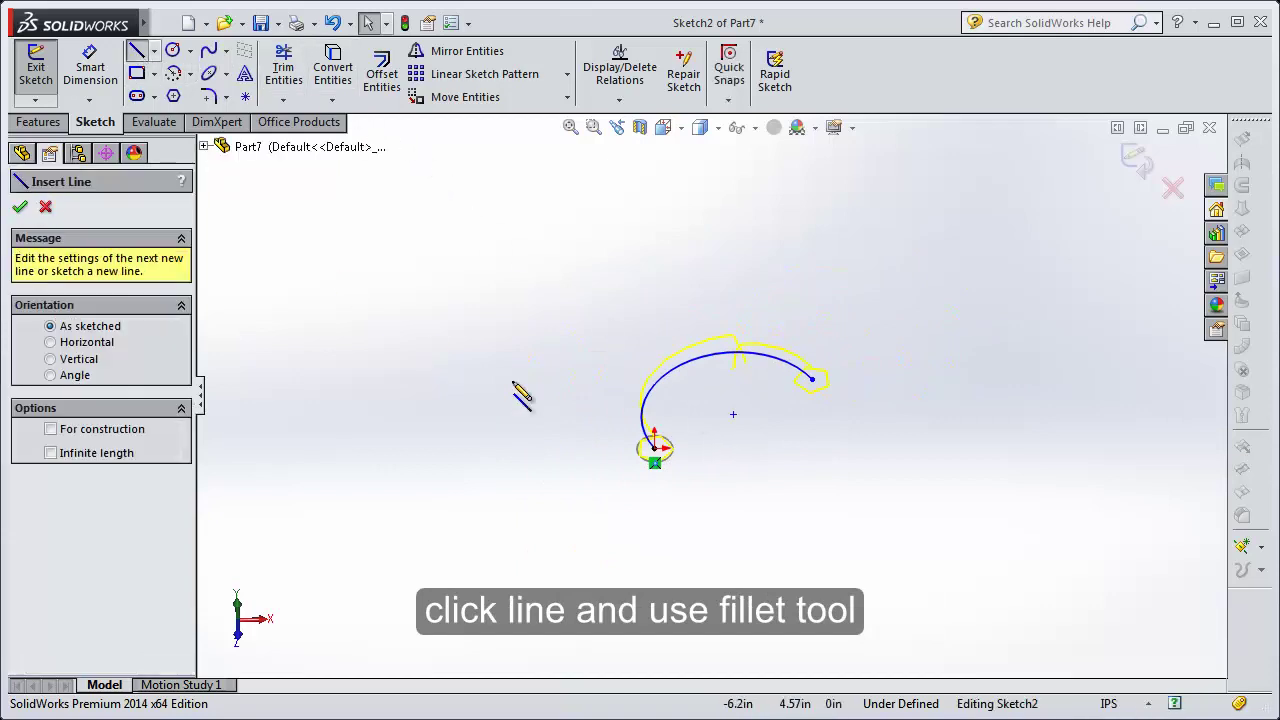
left_click(812, 379)
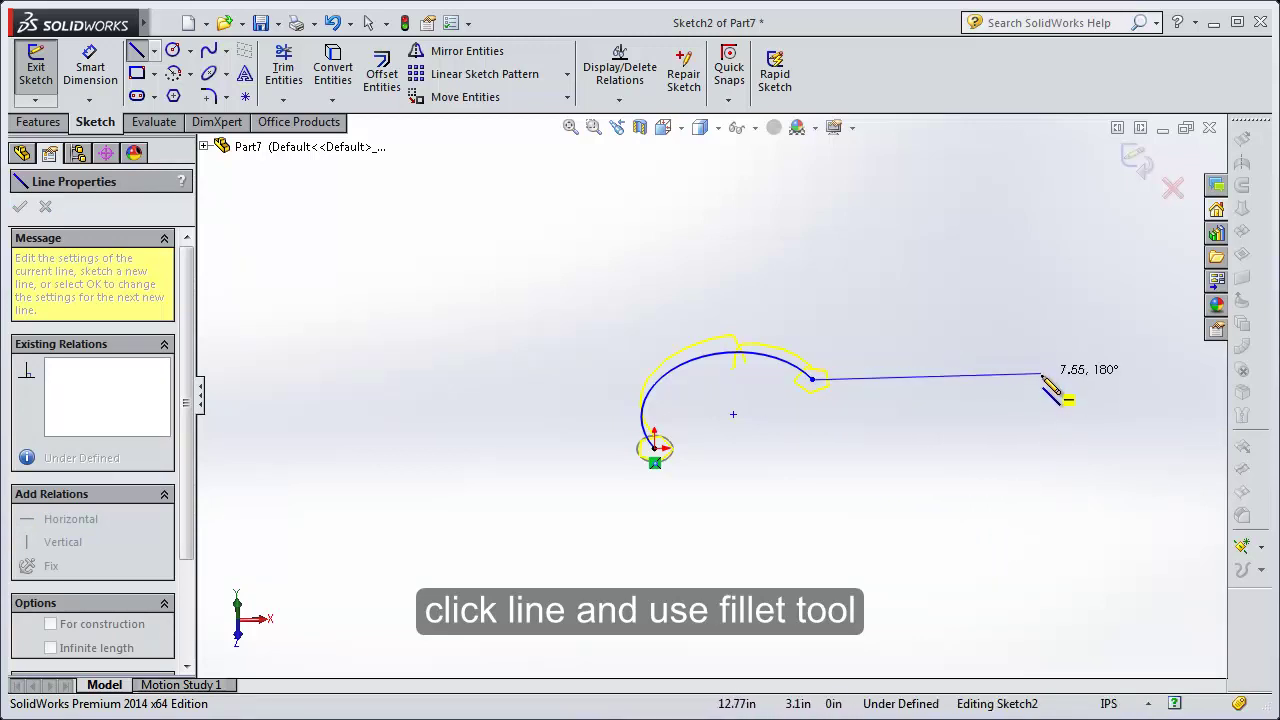
left_click(1040, 374)
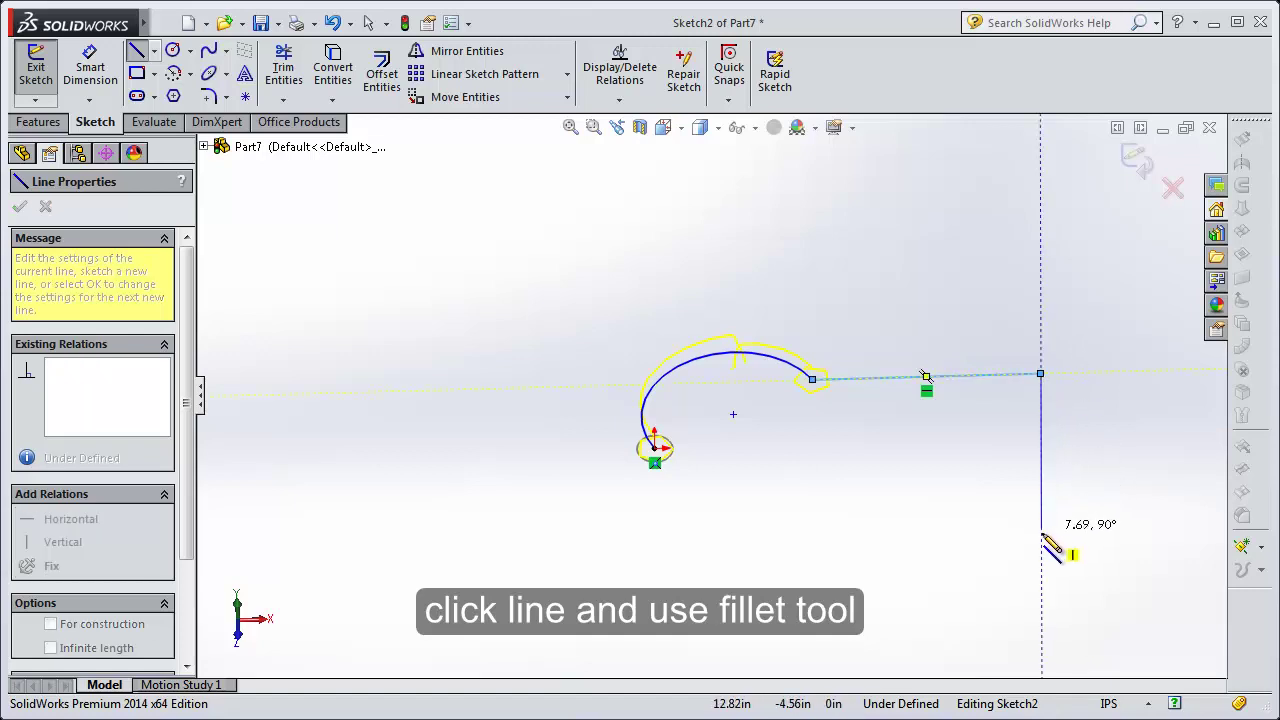
left_click(1041, 571)
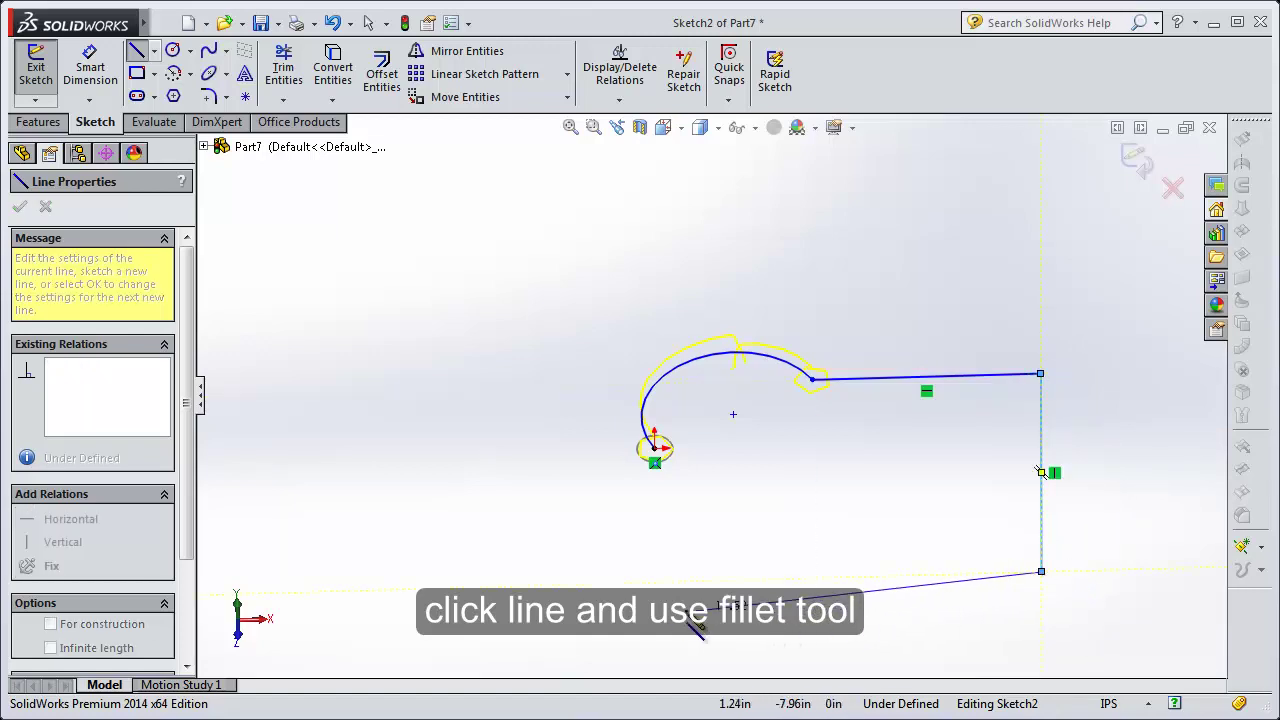
left_click(630, 583)
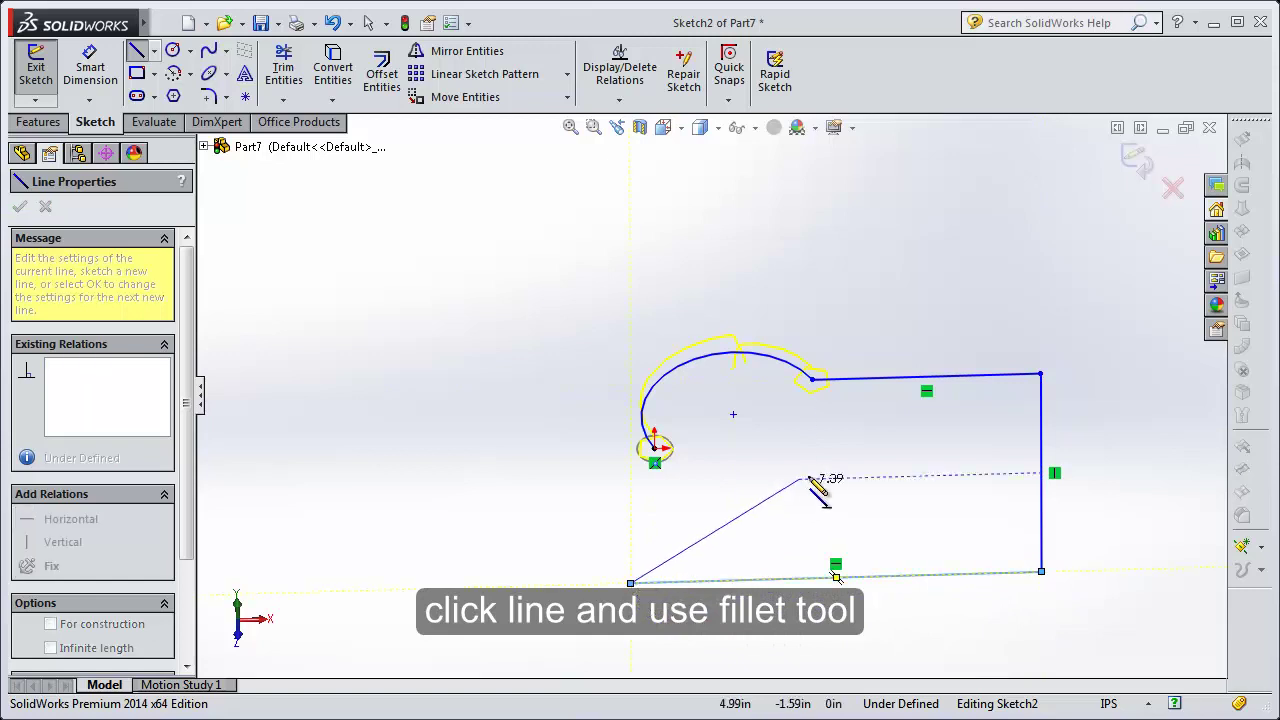
right_click(830, 448)
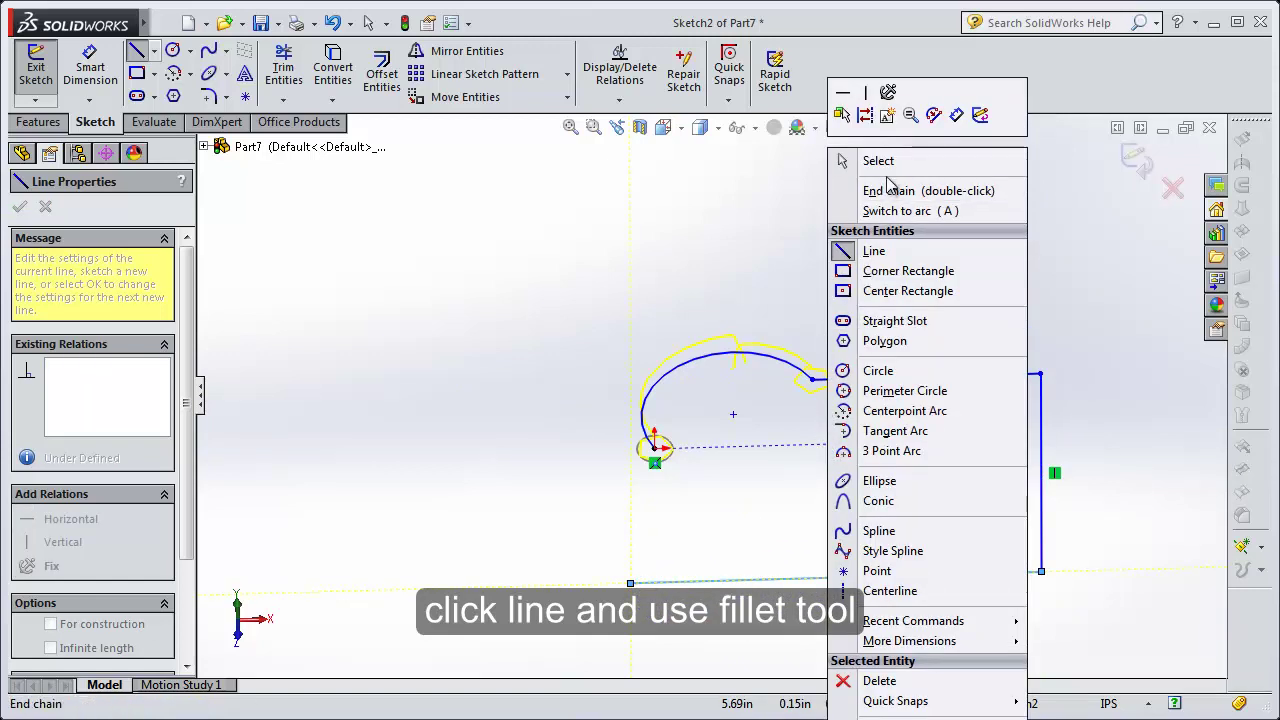
left_click(850, 160)
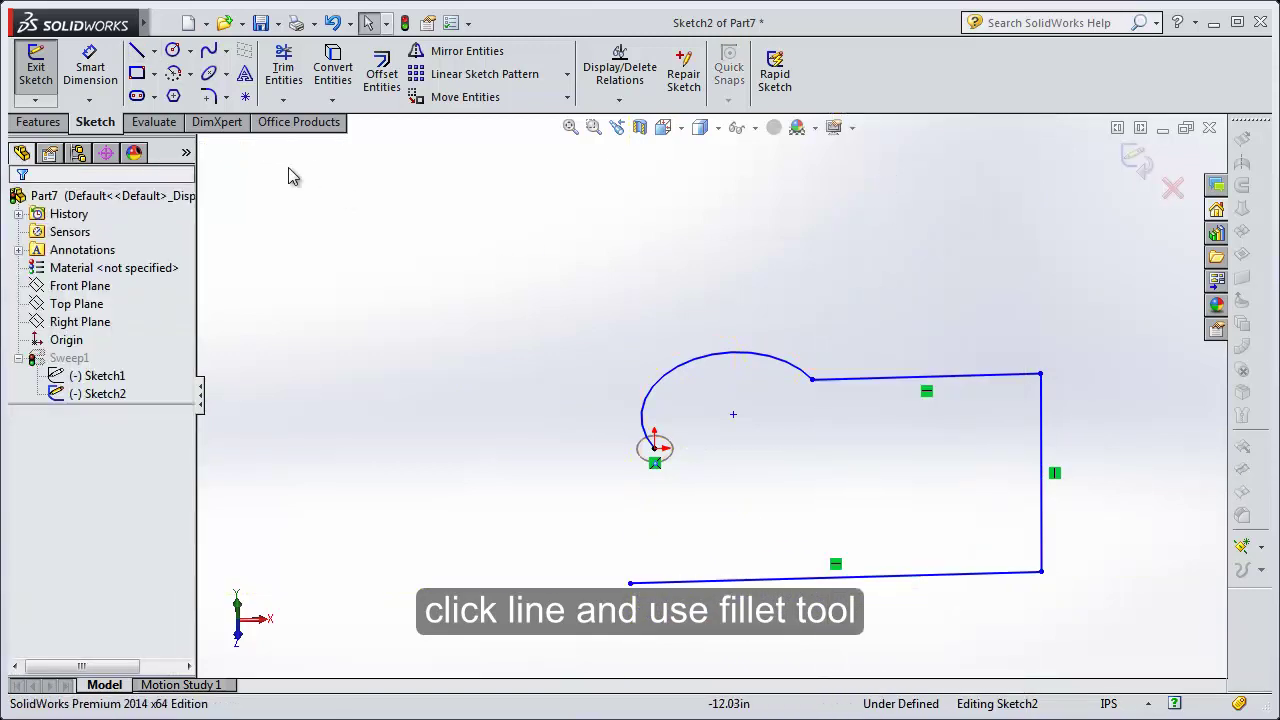
Add an R5.20 sketch fillet between the arc and the top line
left_click(209, 96)
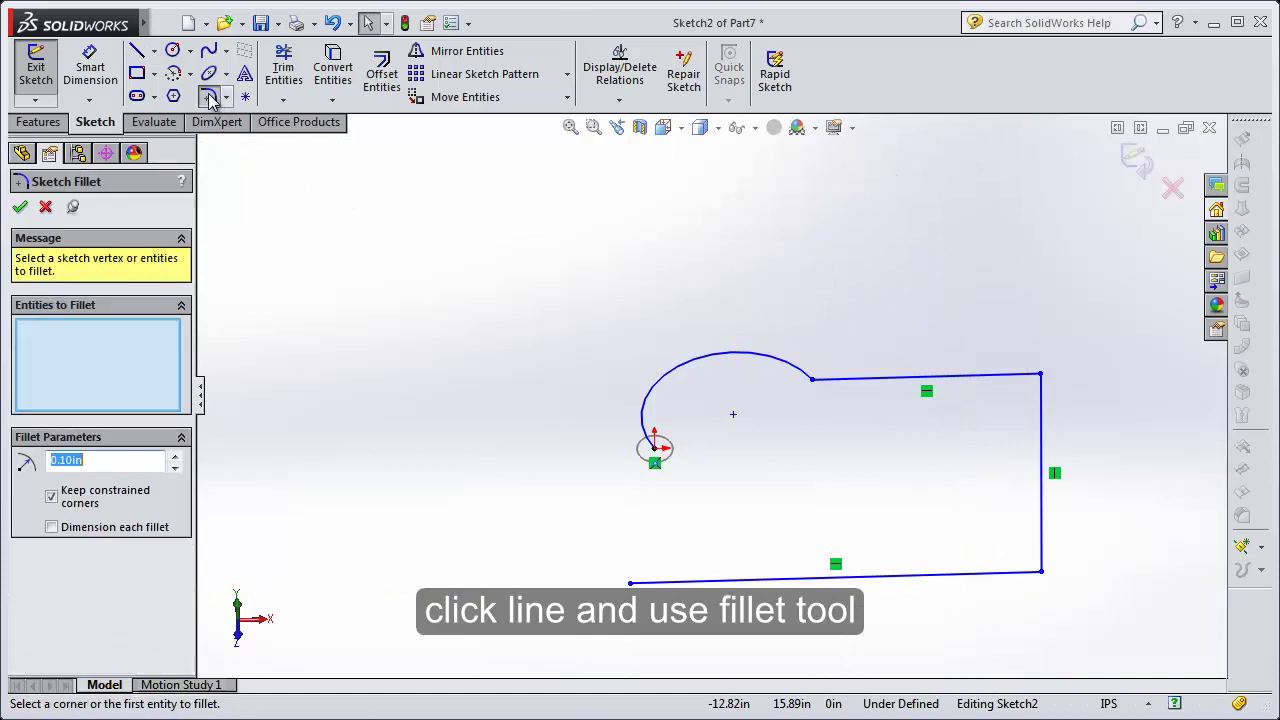
left_click(812, 381)
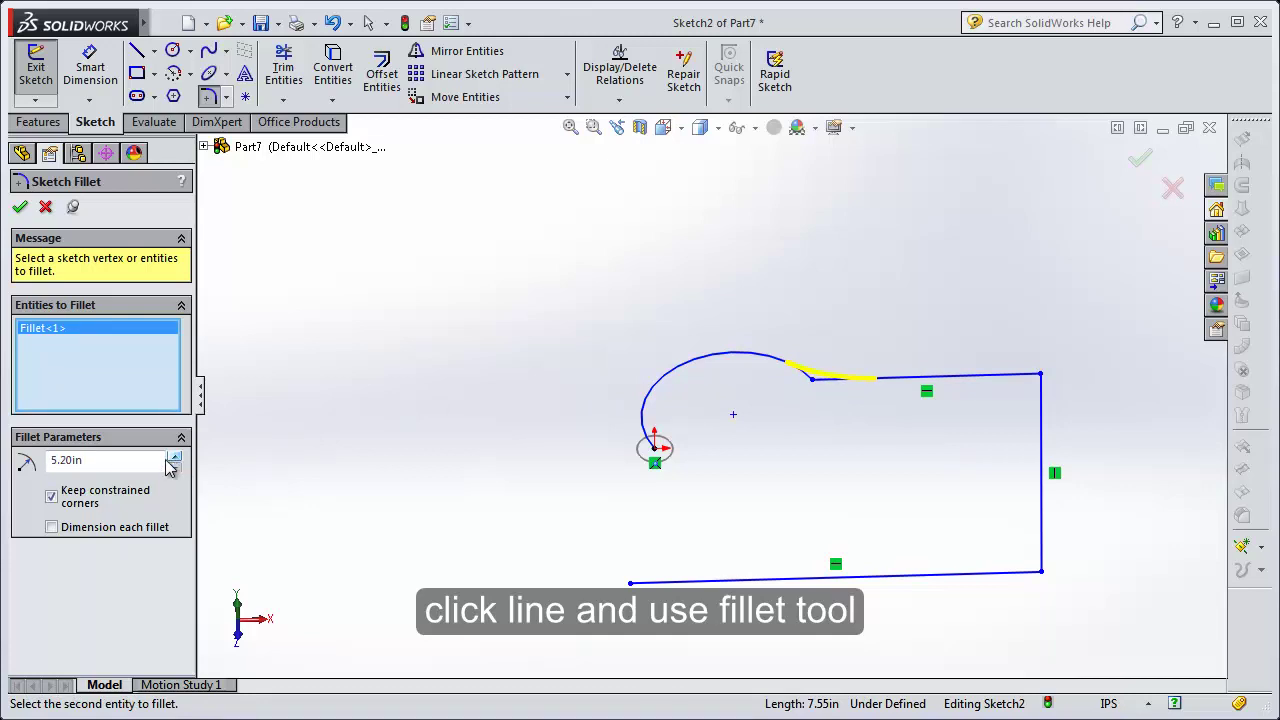
left_click(20, 209)
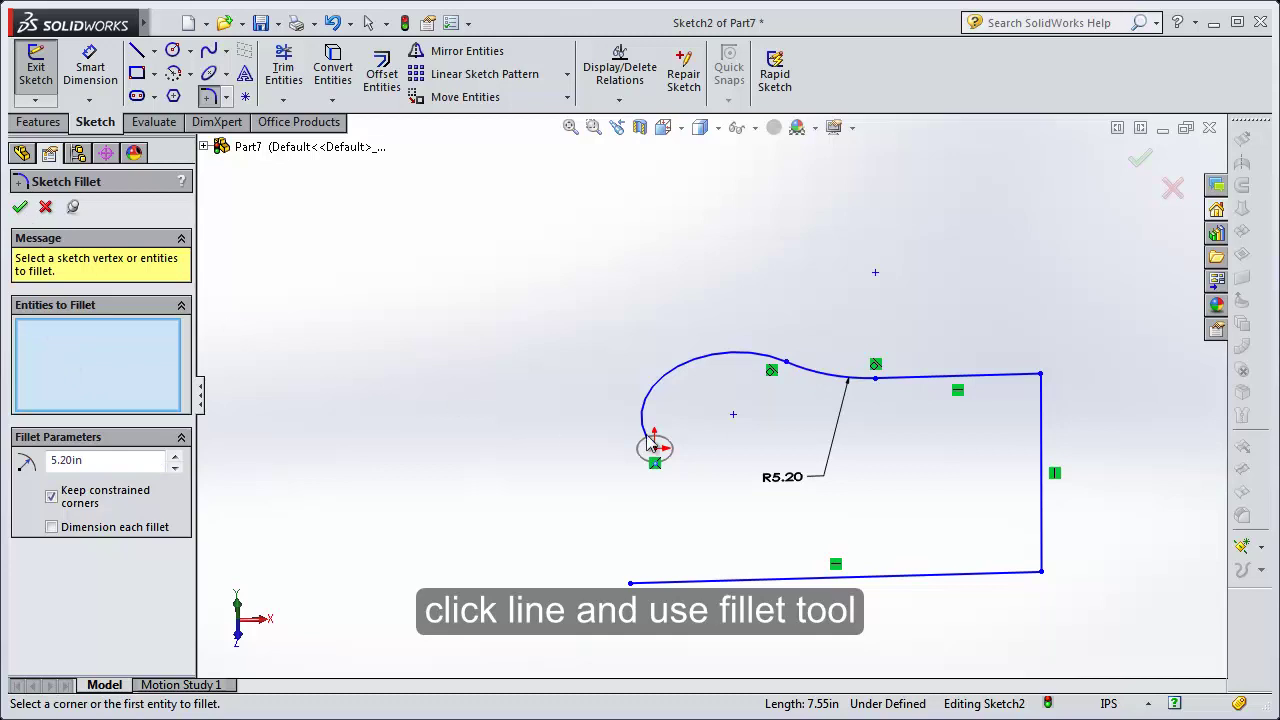
Fillet the top-right and bottom-right corners with R2.60
left_click(1012, 377)
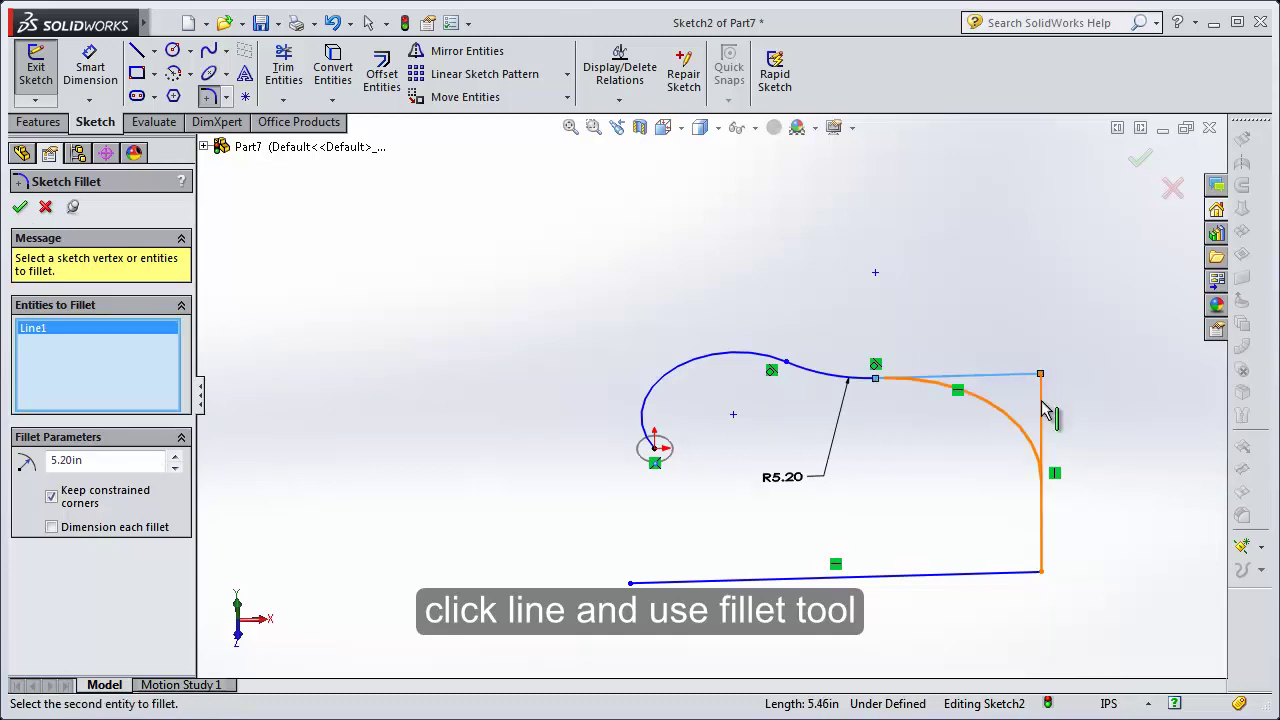
left_click(1043, 410)
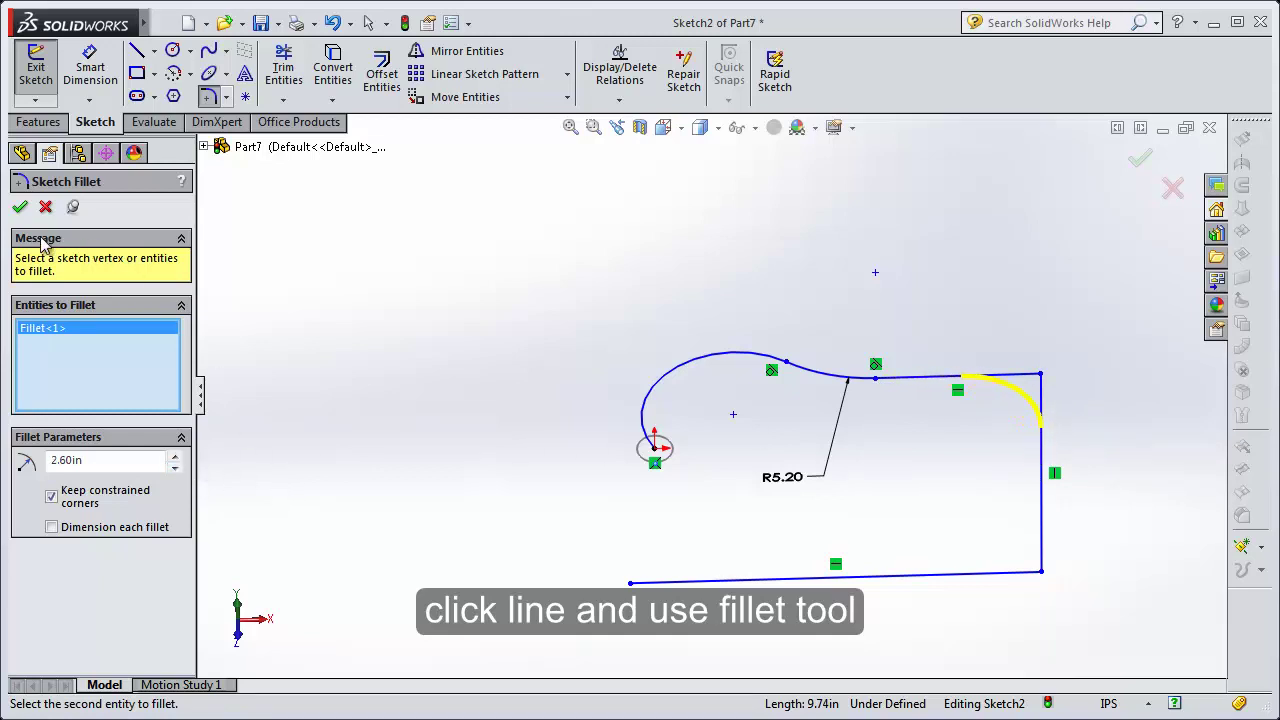
left_click(19, 207)
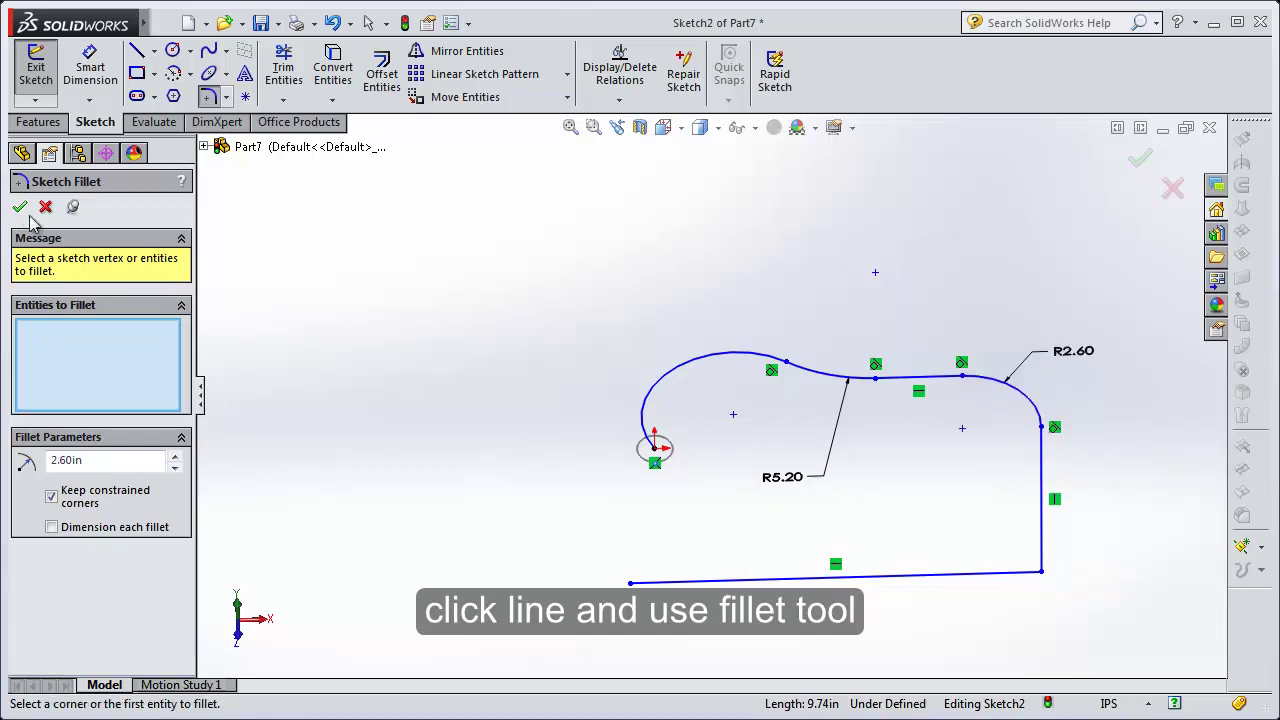
left_click(1044, 540)
left_click(1001, 573)
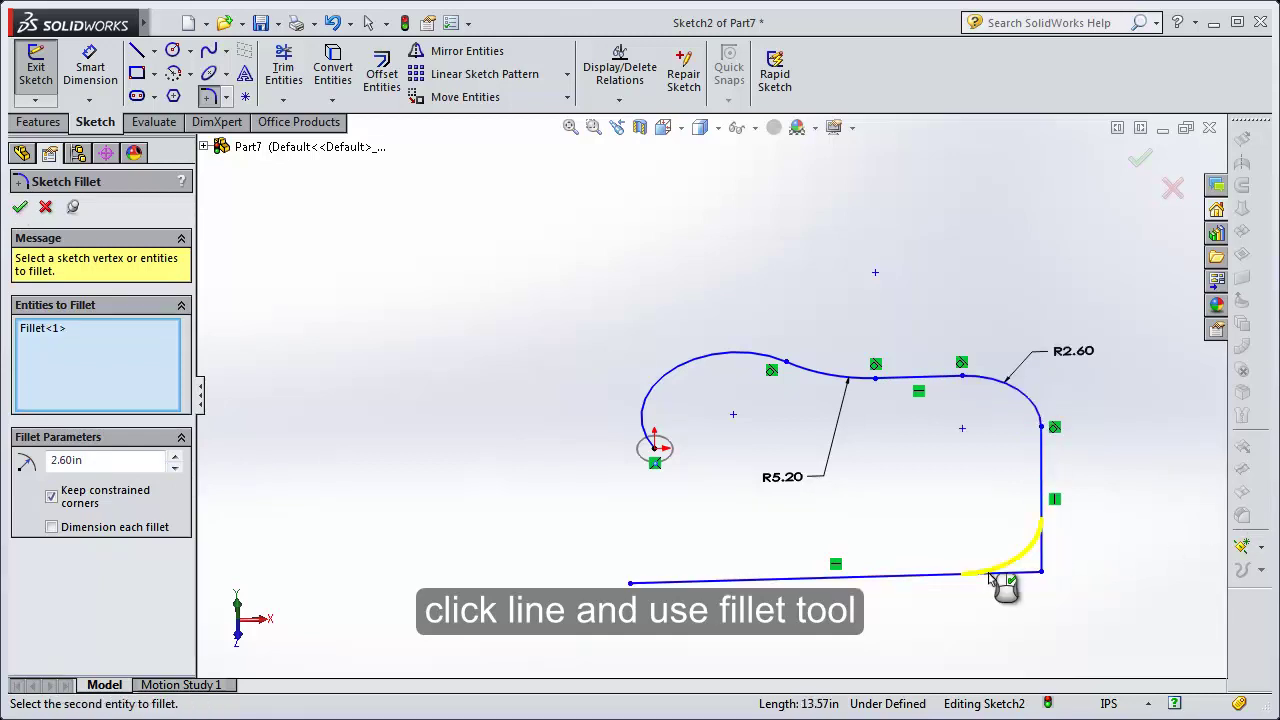
left_click(20, 208)
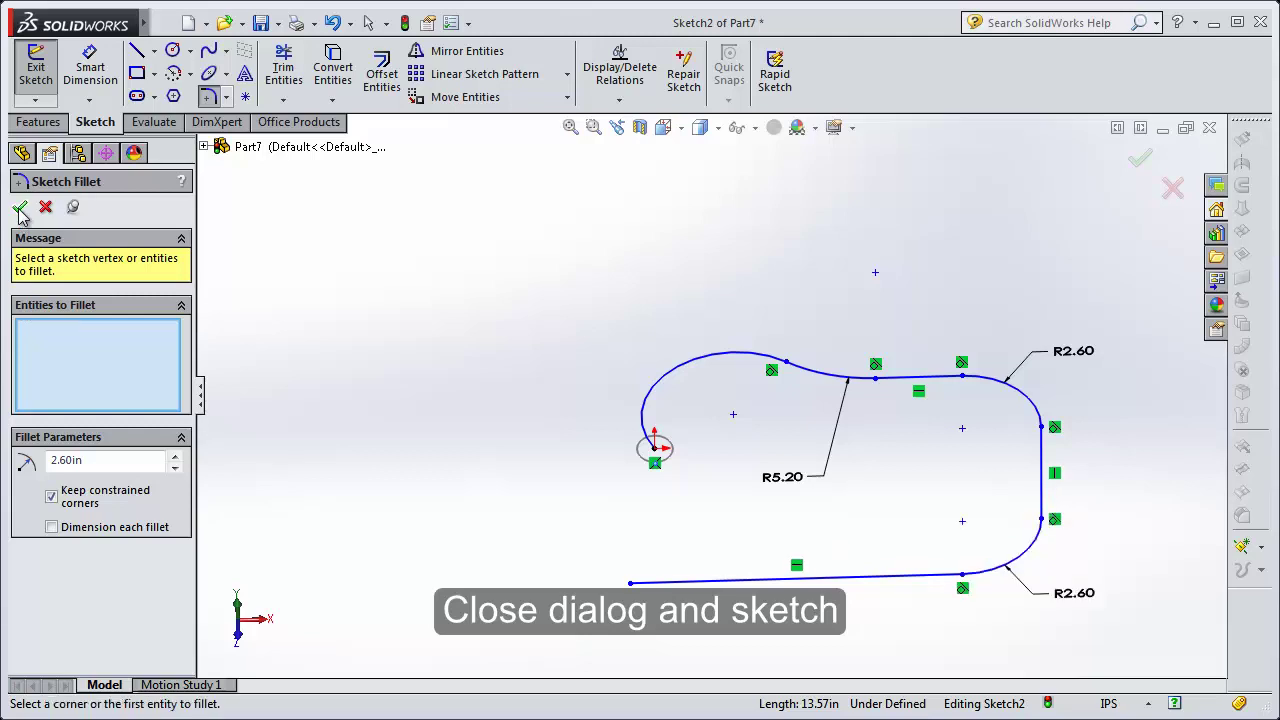
left_click(1135, 168)
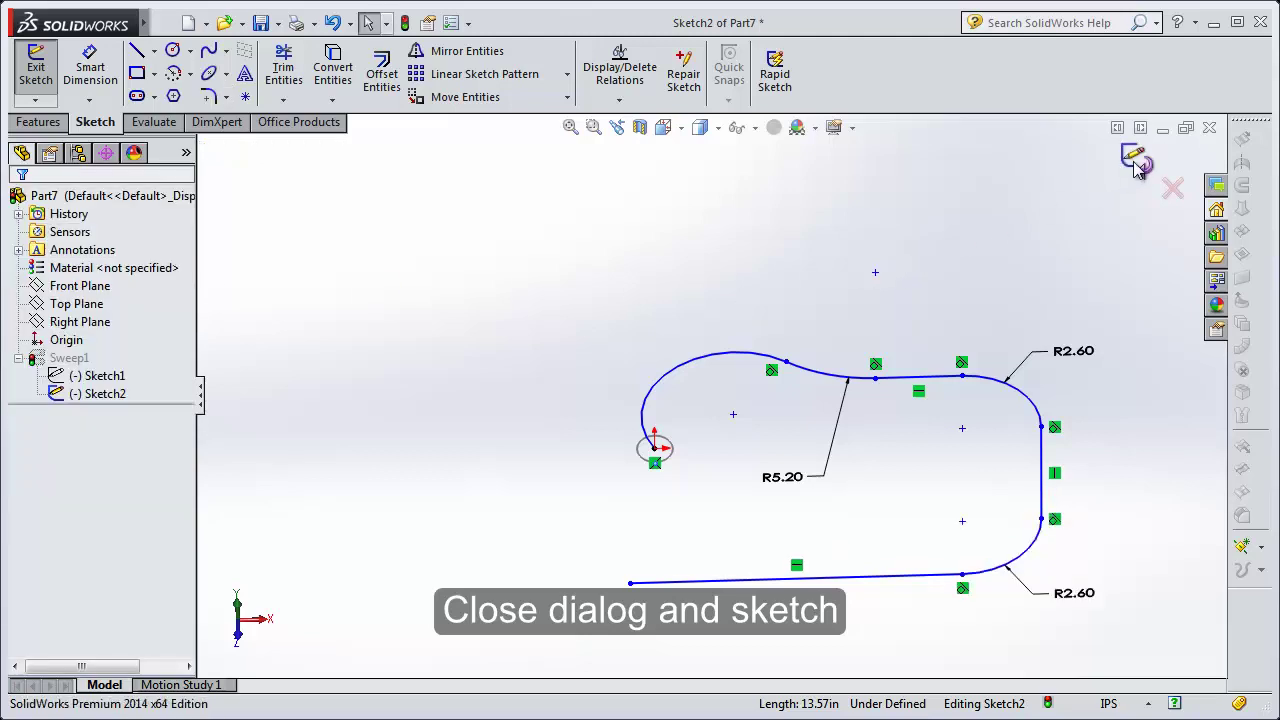
Close Sketch2 so Sweep1 rebuilds along the filleted path, then orbit and zoom to inspect the tube
left_click(1134, 161)
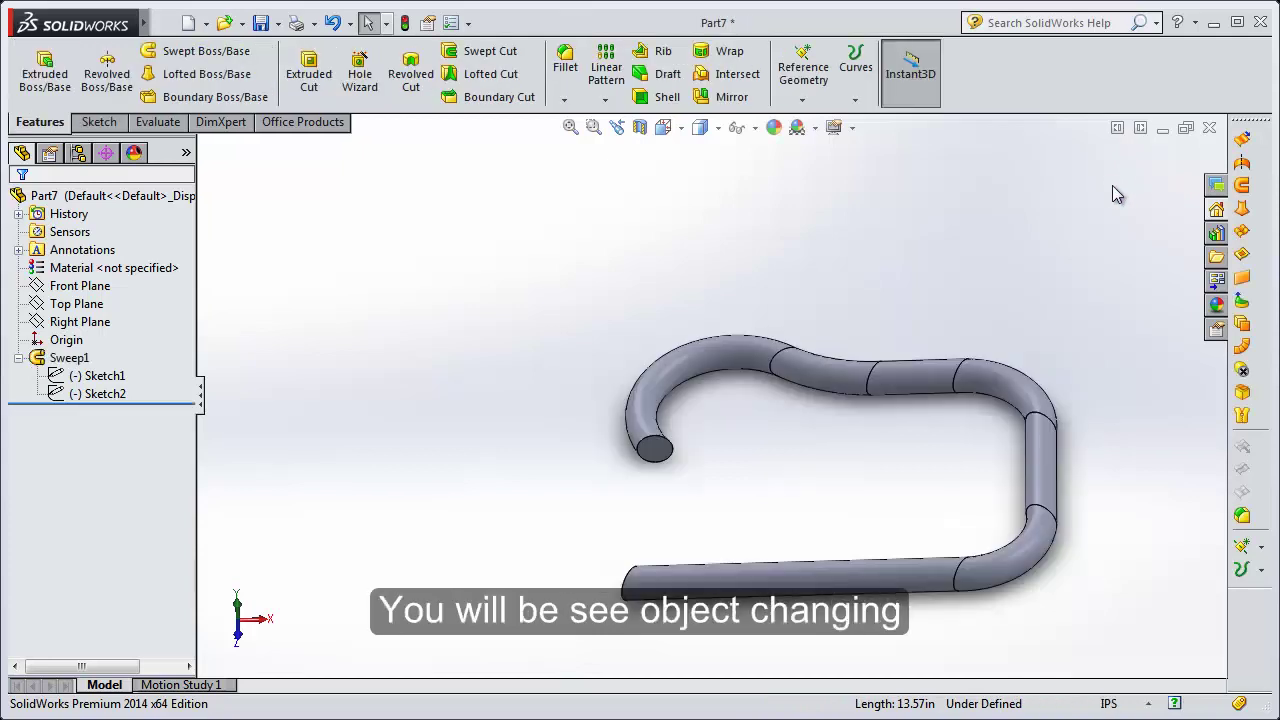
right_click(833, 268)
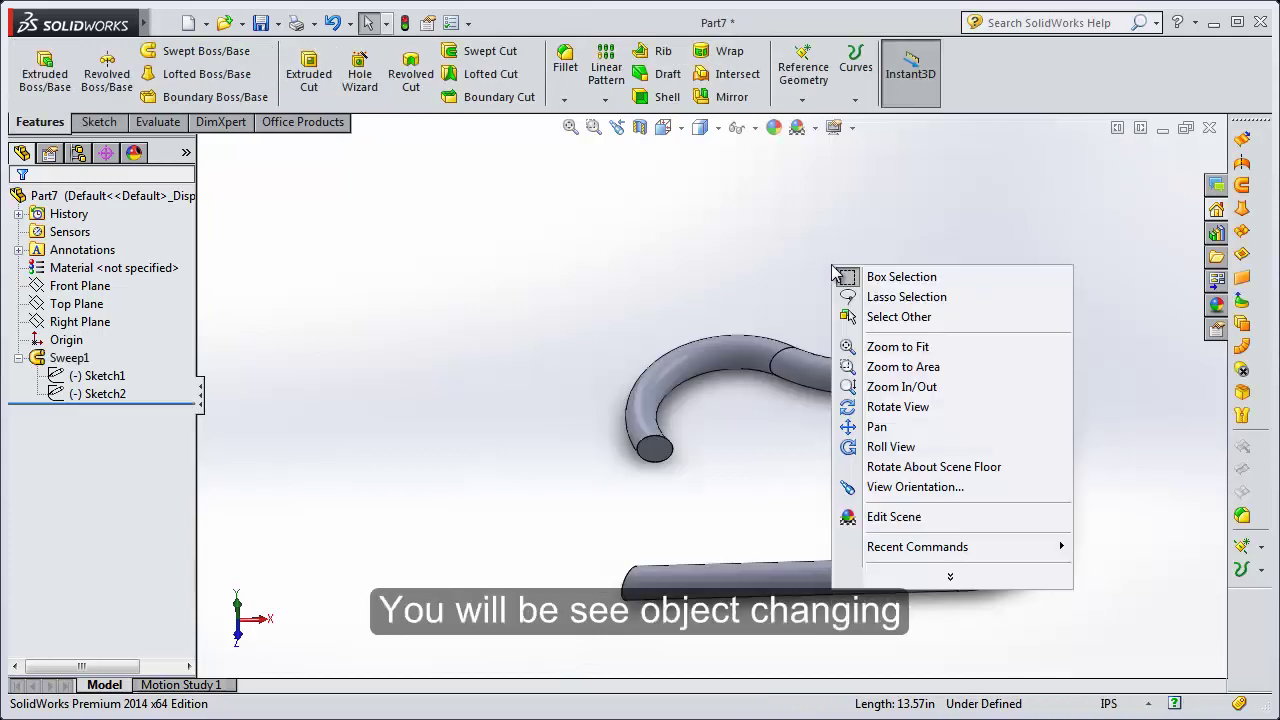
left_click(870, 407)
mouse_move(850, 420)
left_mouse_down()
mouse_move(803, 466)
mouse_move(862, 433)
mouse_move(803, 423)
mouse_move(789, 400)
left_mouse_up()
left_click_drag(1140, 490, 1145, 532)
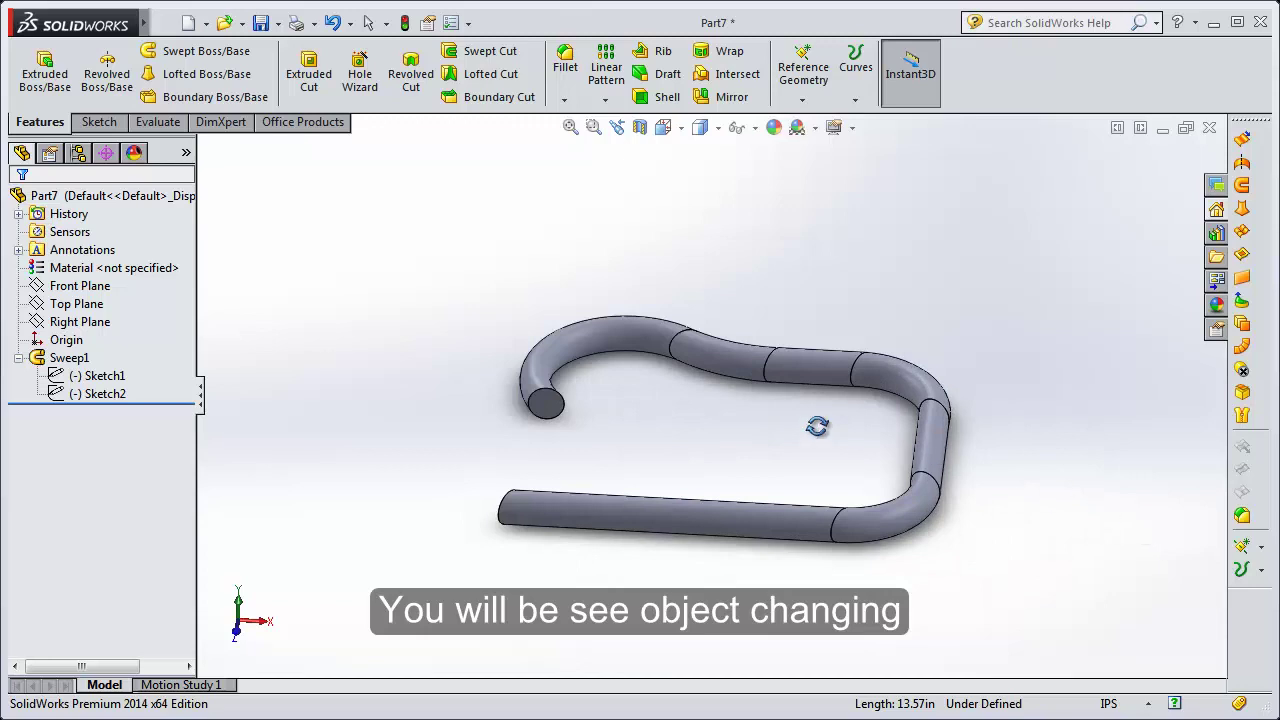
scroll(679, 416, "down", 3)
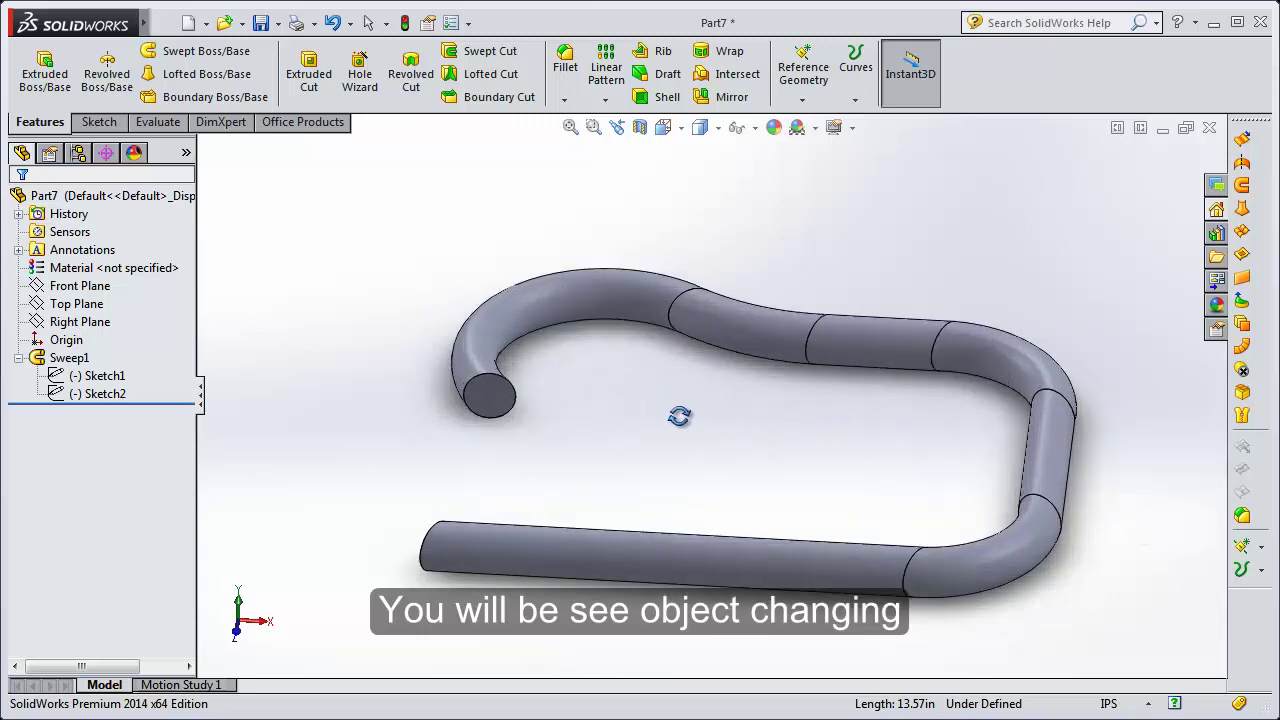
Leave Rotate View and select the path sketch, Sketch2, in the feature tree
right_click(652, 376)
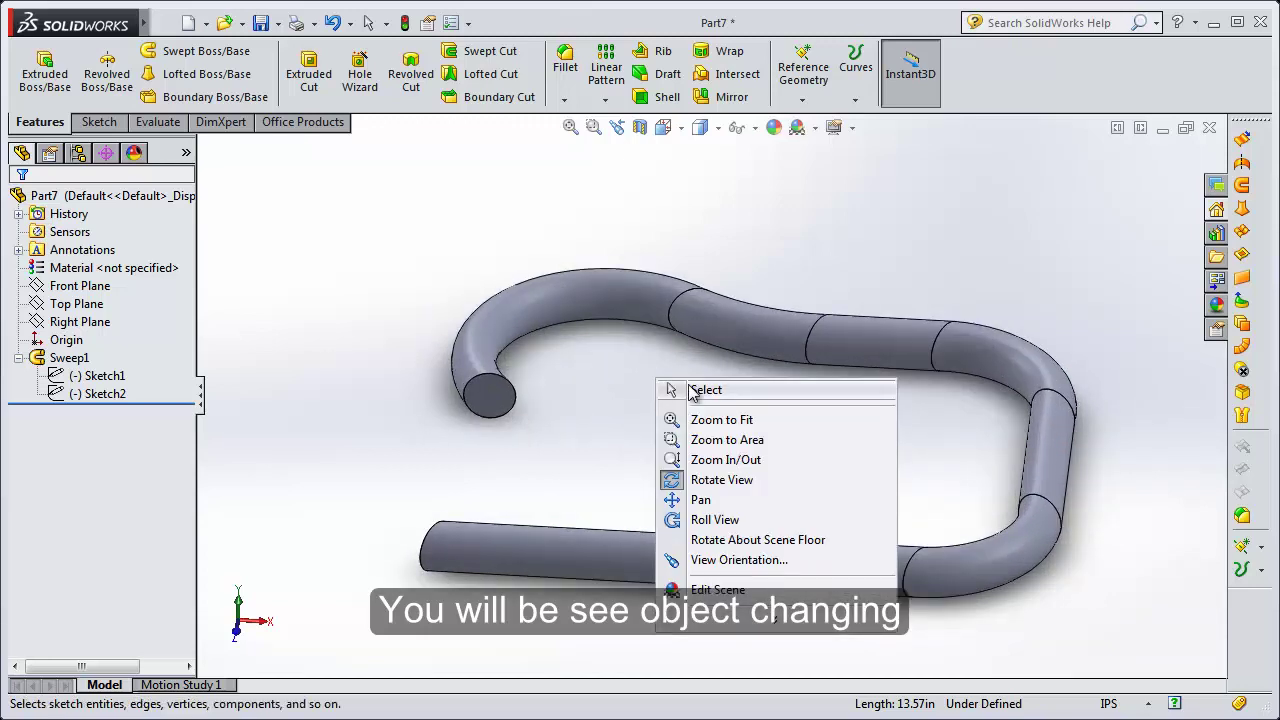
left_click(688, 391)
left_click(97, 394)
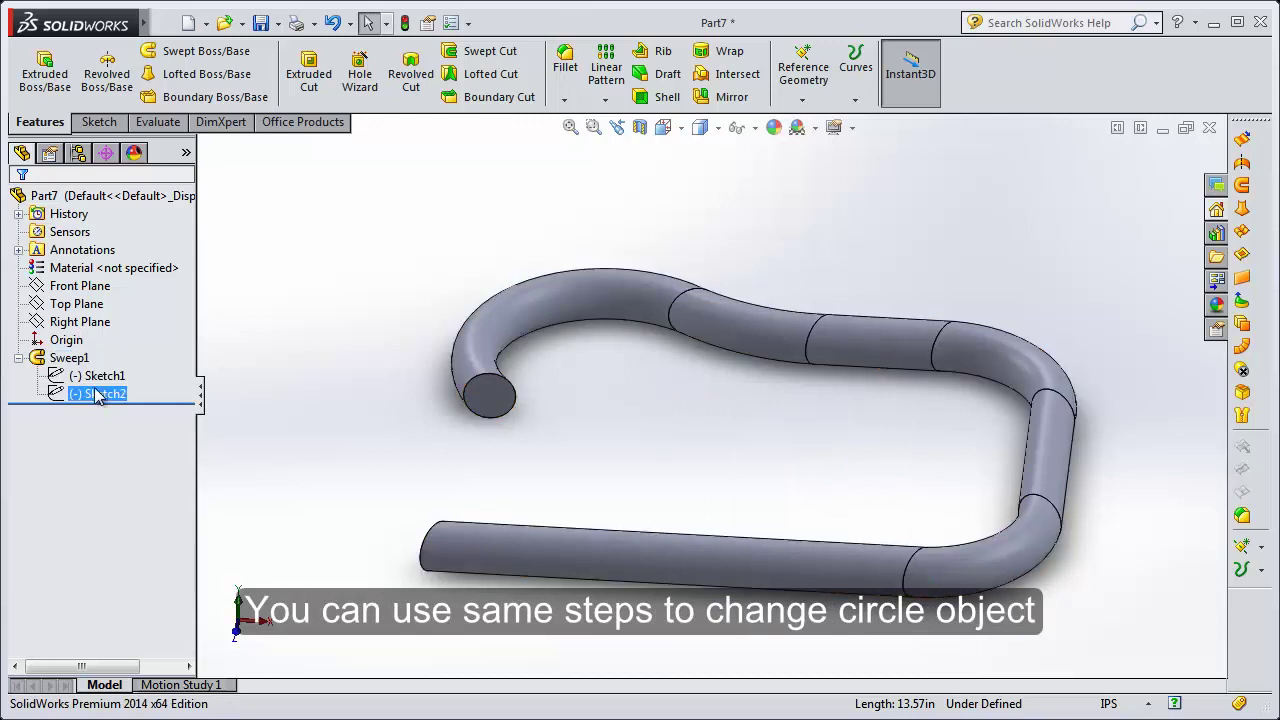
In Sketch1, draw a circle of radius about 0.42 at the profile's centre, then exit the sketch
left_click(98, 377)
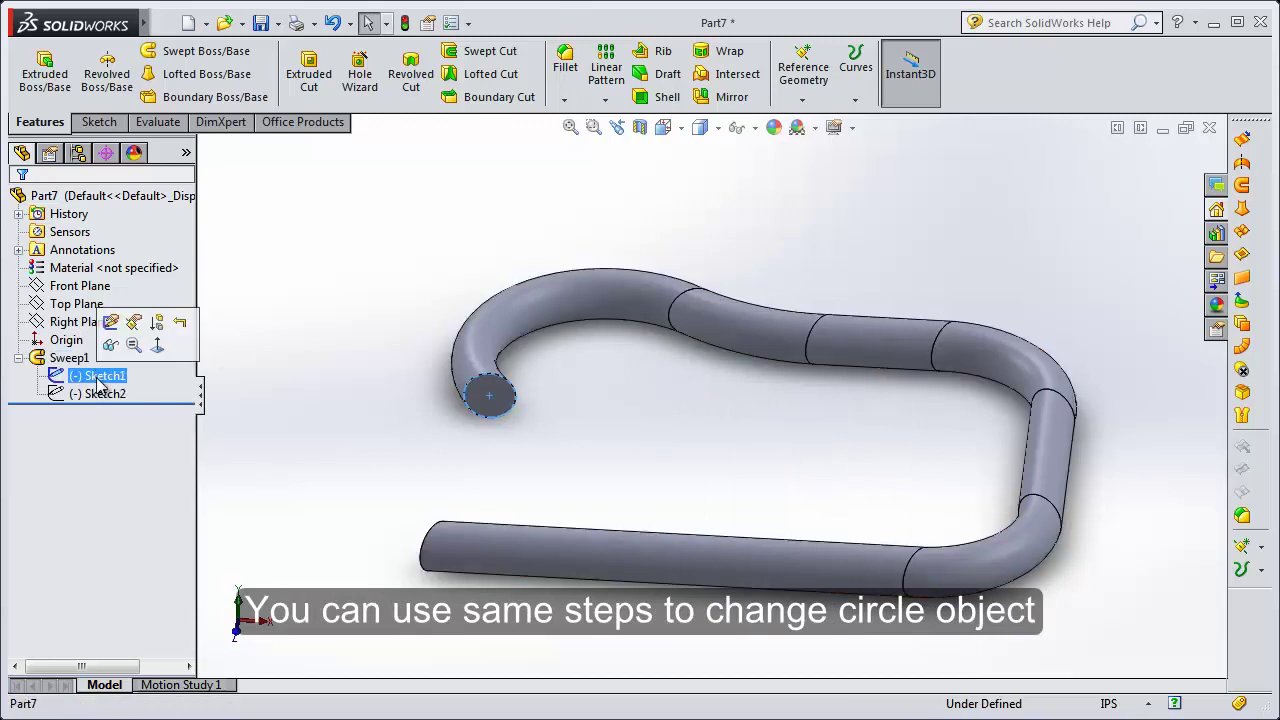
left_click(110, 322)
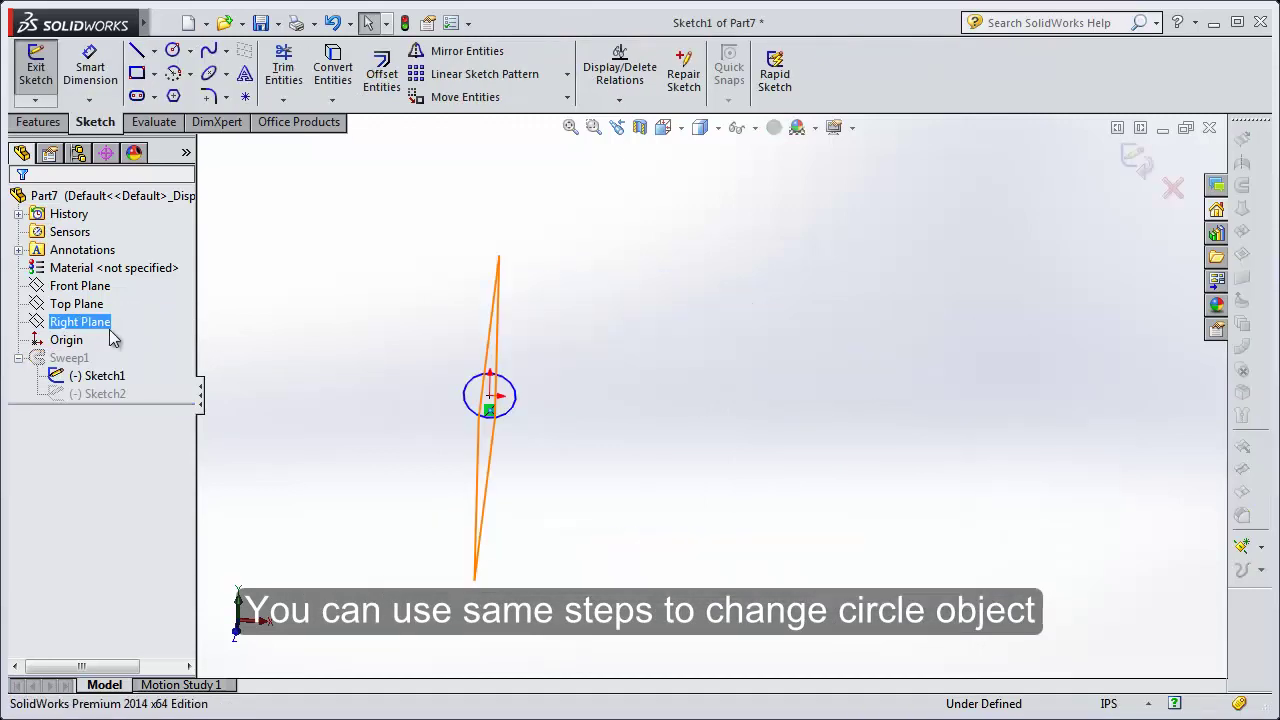
left_click(174, 49)
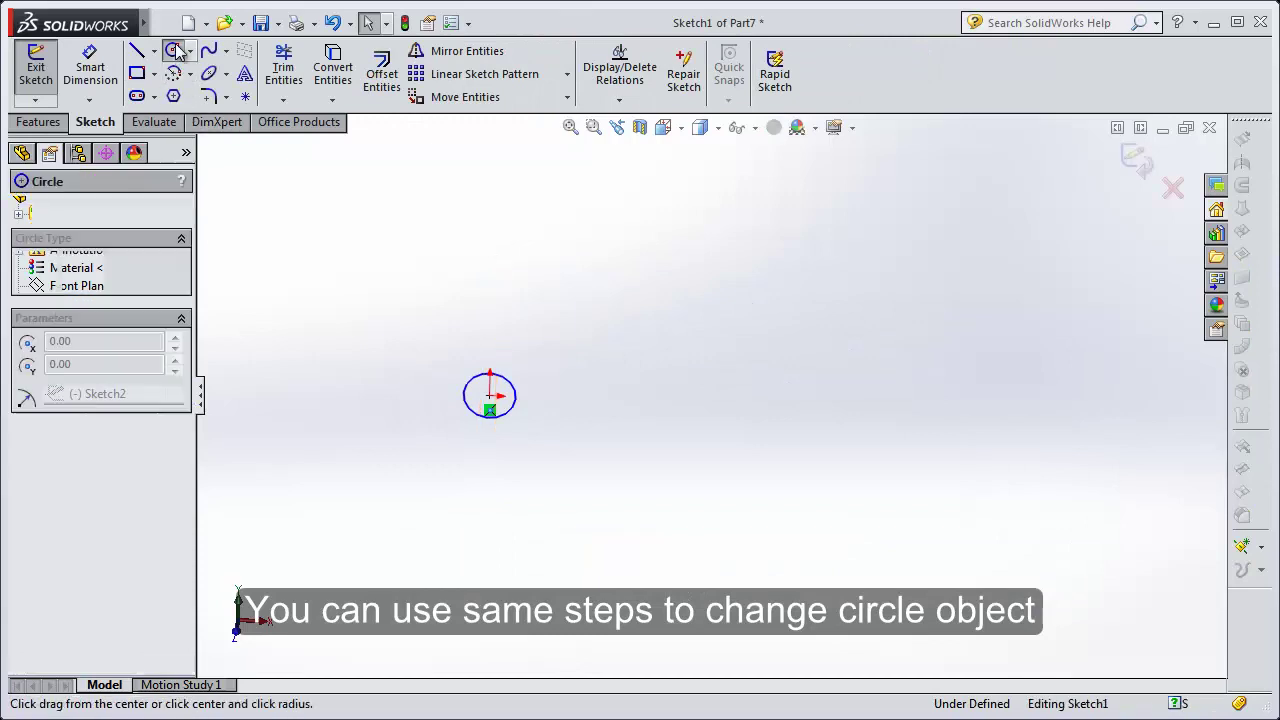
left_click(489, 396)
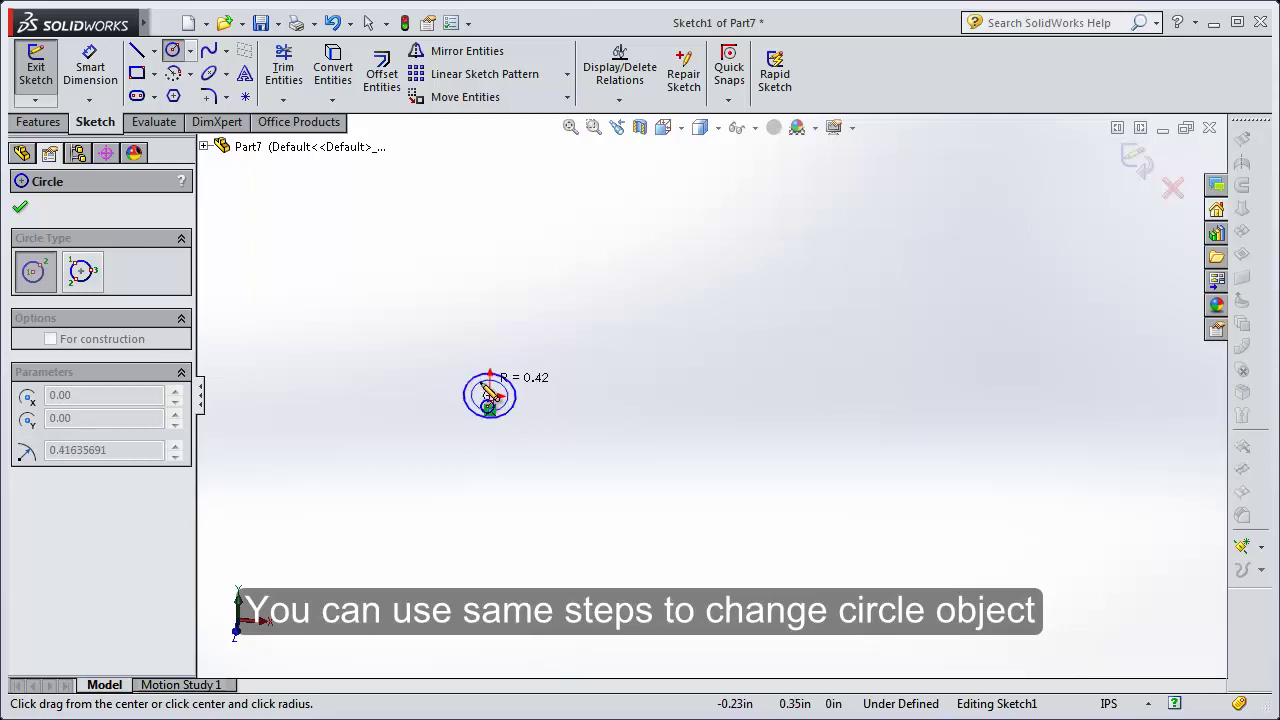
left_click(483, 382)
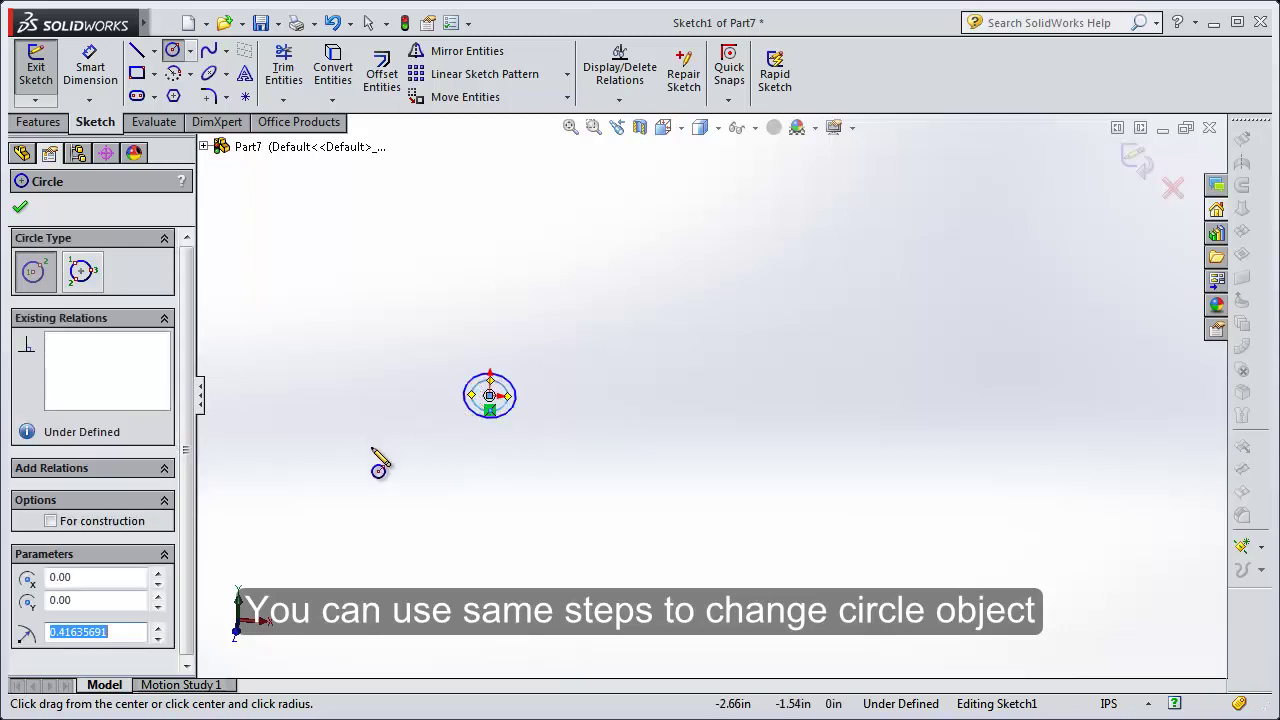
left_click(20, 207)
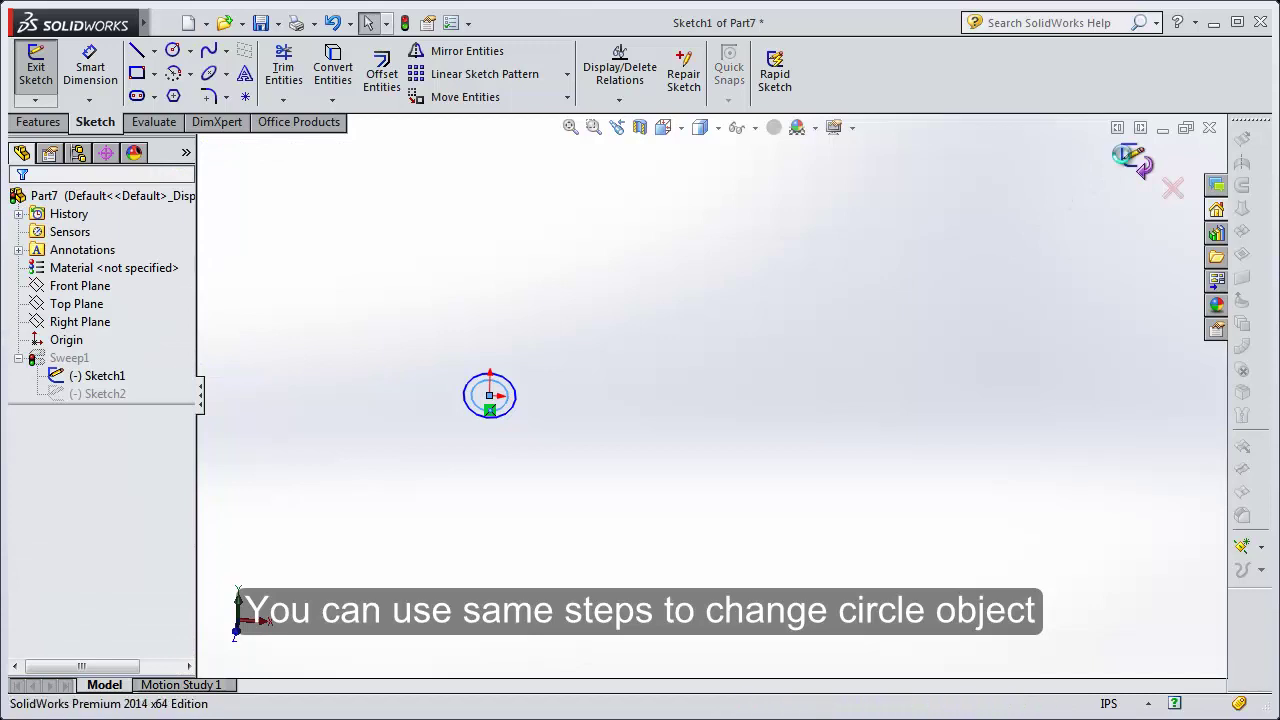
left_click(1124, 157)
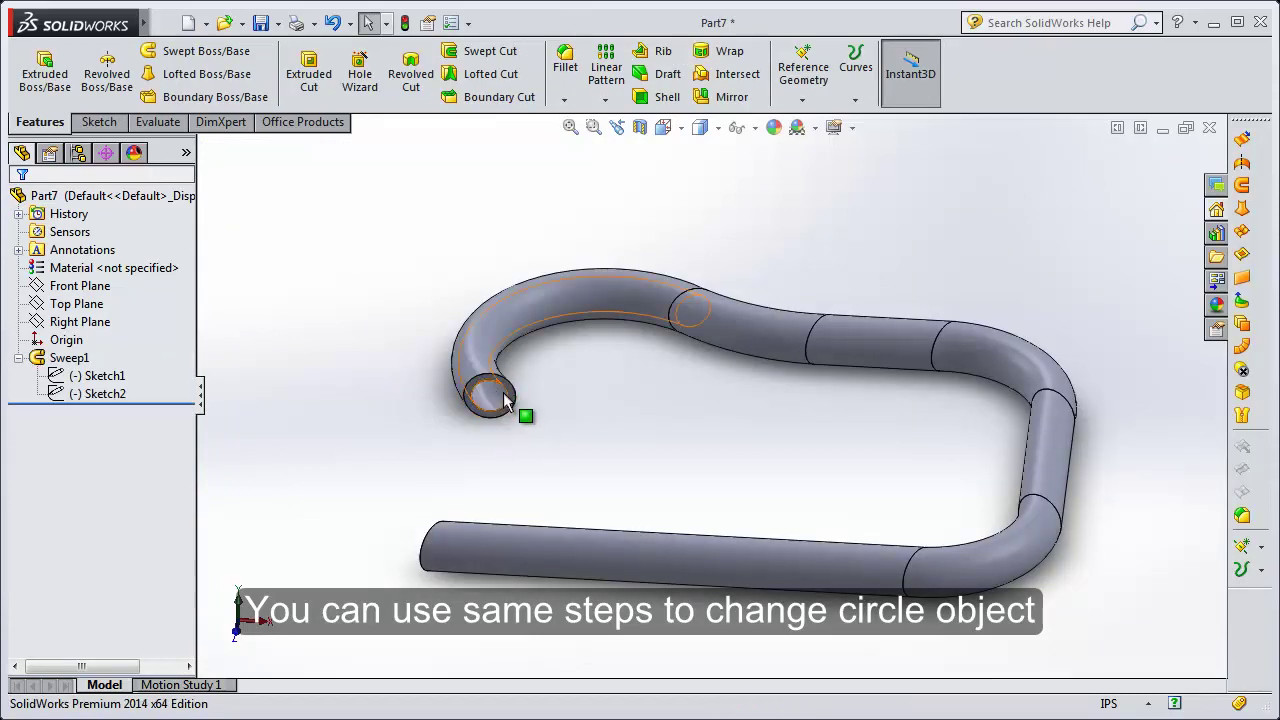
right_click(626, 377)
left_click(669, 516)
mouse_move(669, 516)
left_mouse_down()
mouse_move(799, 608)
mouse_move(577, 400)
mouse_move(514, 397)
mouse_move(894, 580)
mouse_move(973, 597)
mouse_move(920, 608)
mouse_move(891, 591)
left_mouse_up()
right_click(455, 251)
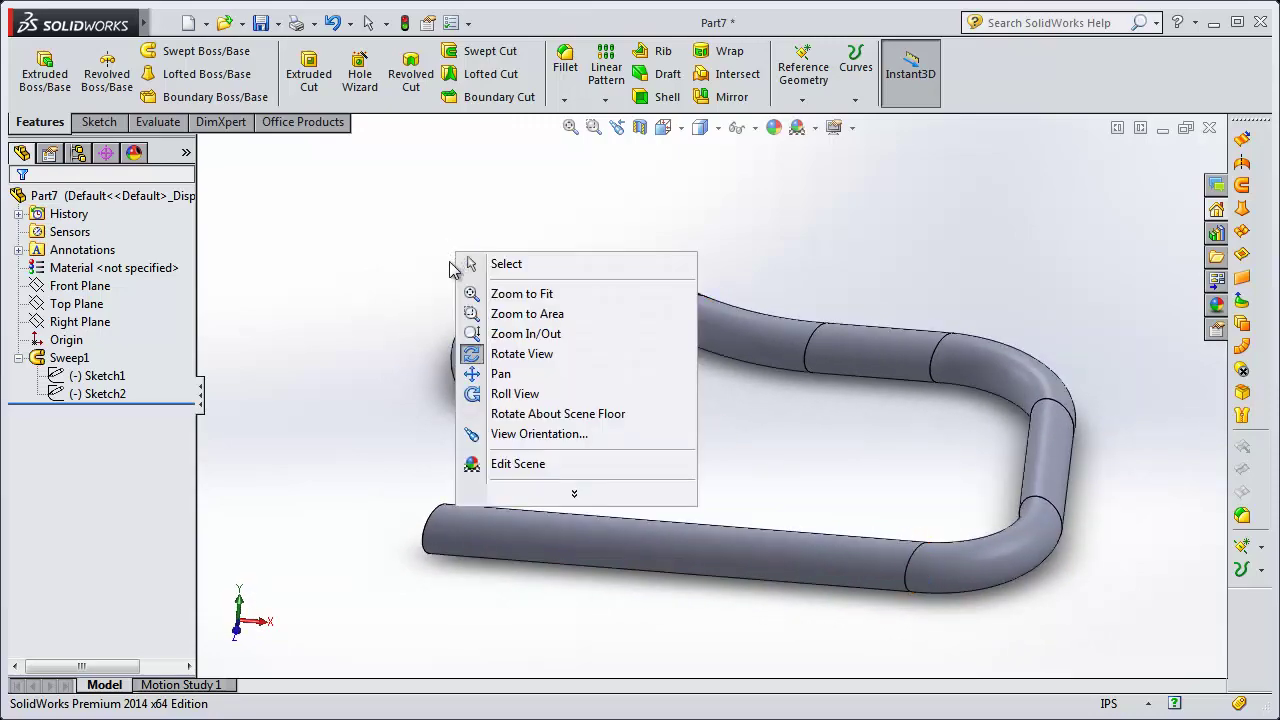
left_click(491, 266)
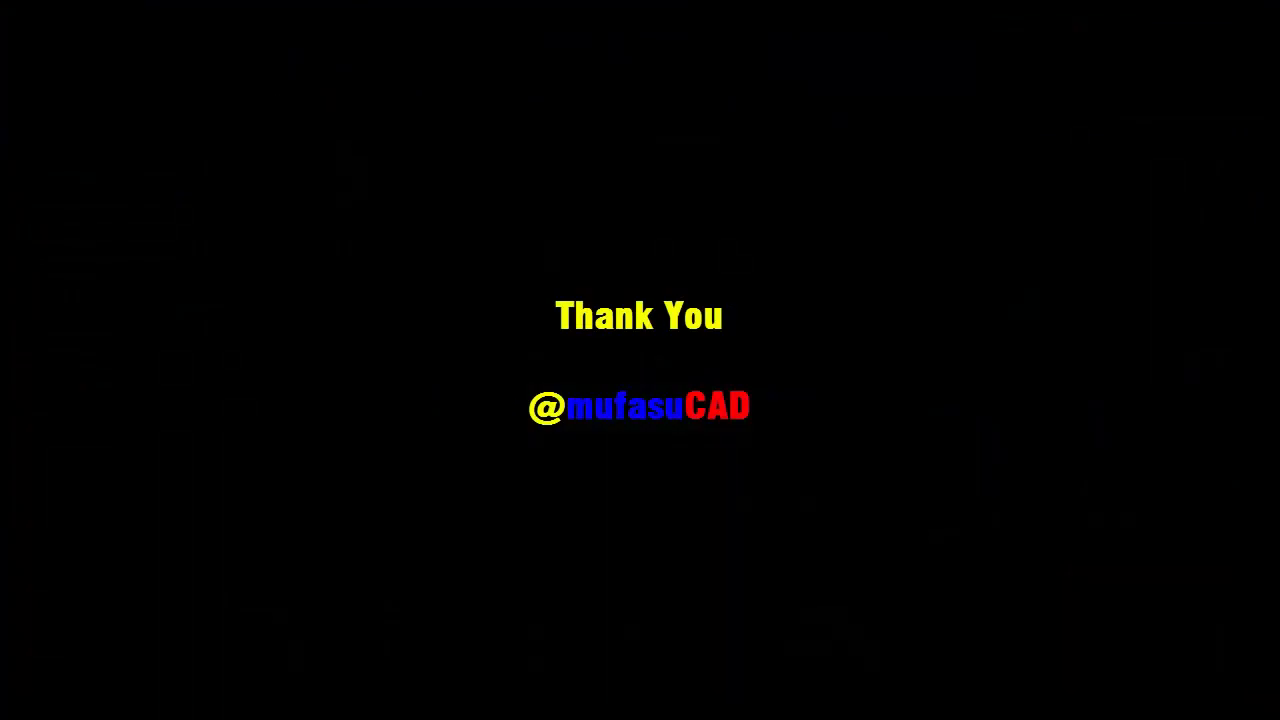